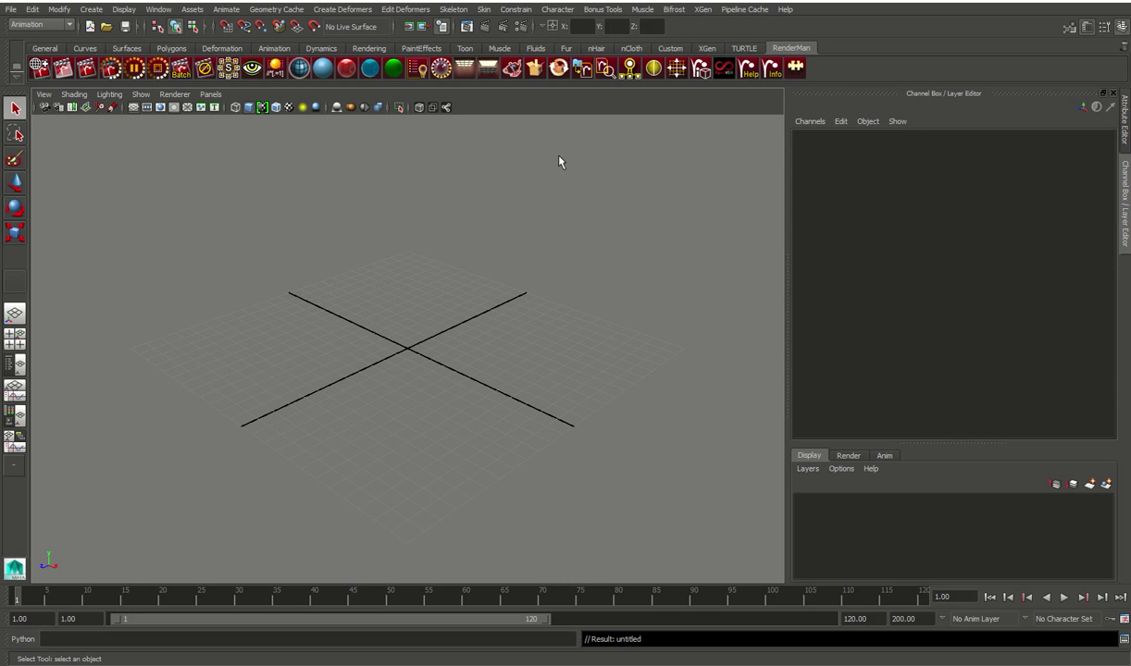
- Create a polygon sphere by dragging it out on the grid
left_click(90, 13)
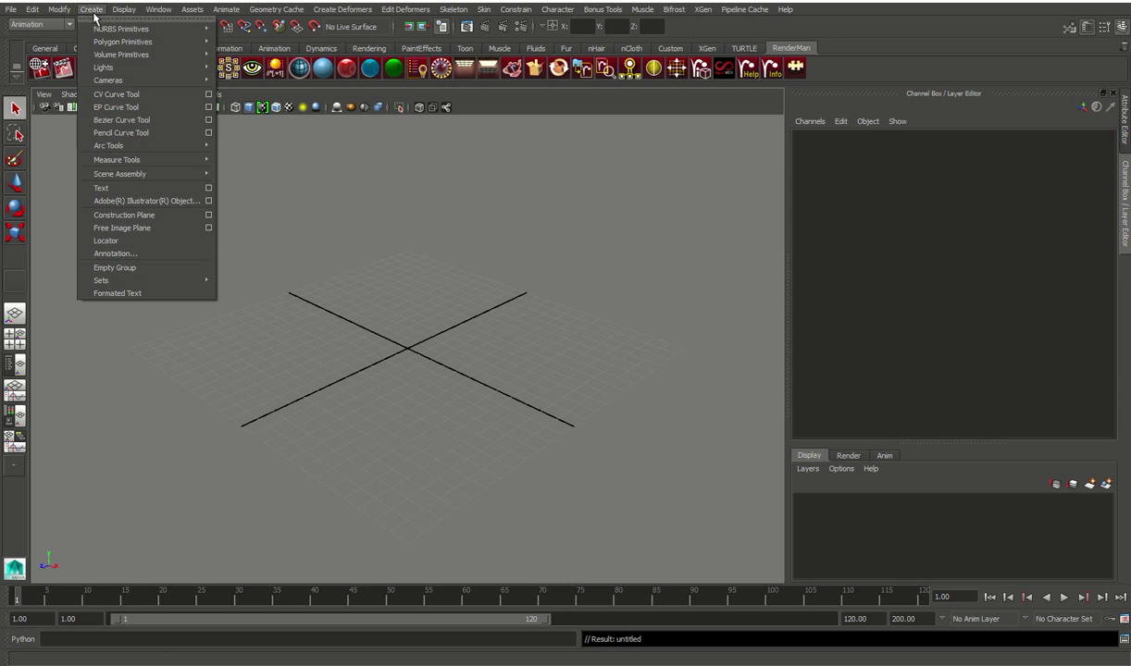
mouse_move(131, 42)
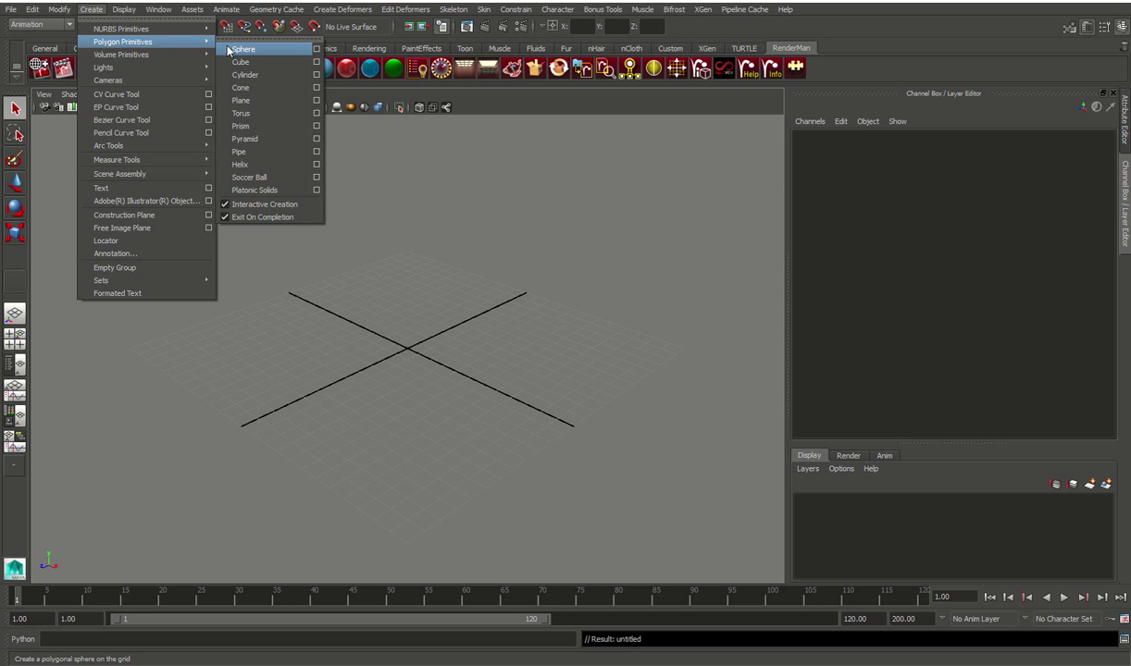
left_click(240, 49)
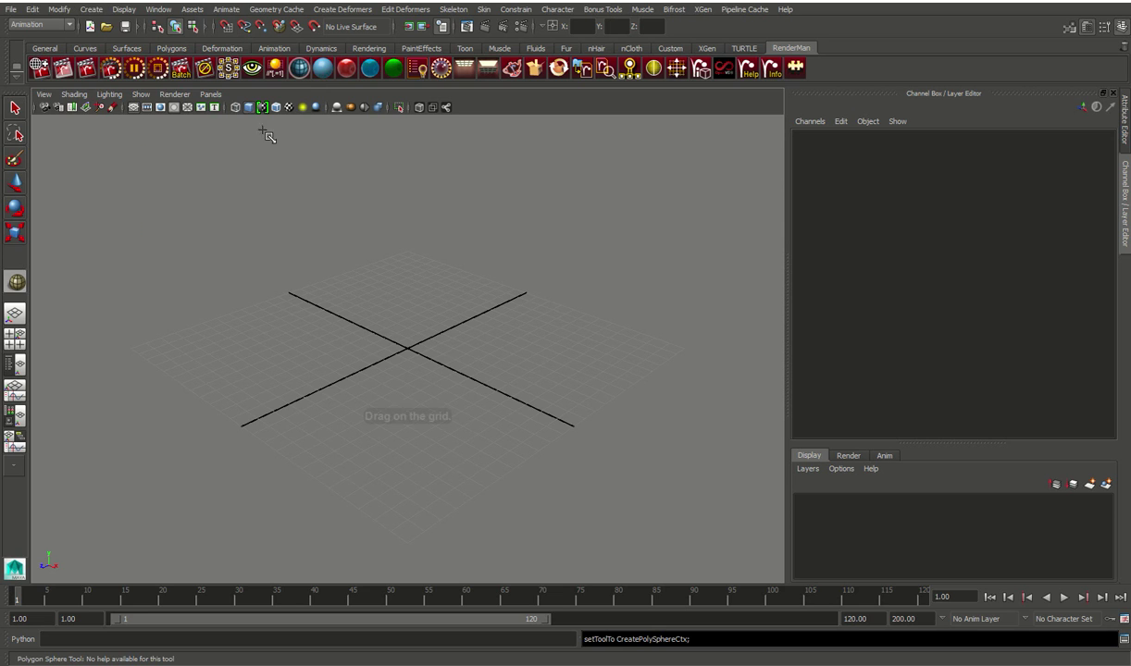
left_click_drag(412, 356, 453, 389)
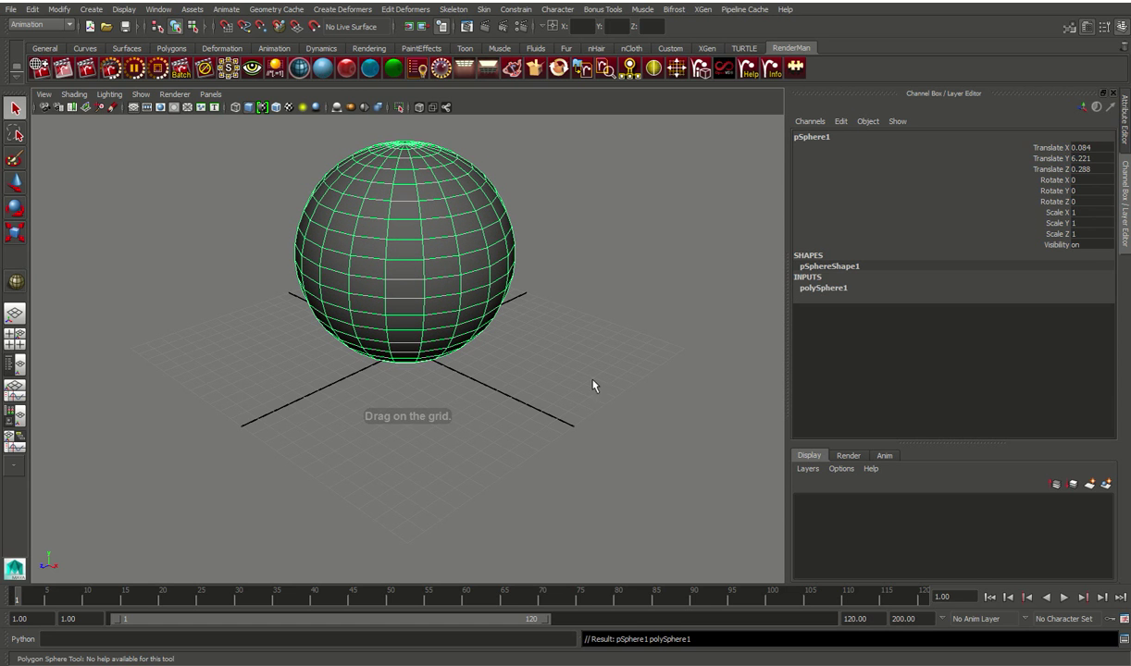
- Set the sphere's Translate X, Y and Z to 0, then duplicate it as pSphere2
left_click(1081, 150)
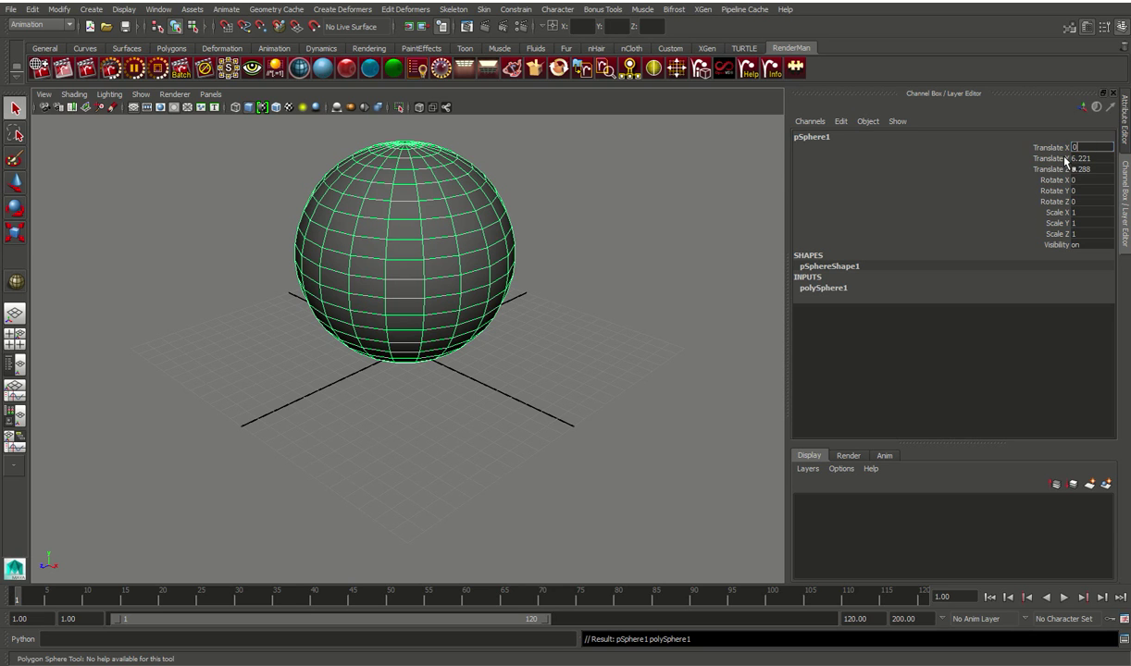
type("0")
key("Return")
type("0")
key("Return")
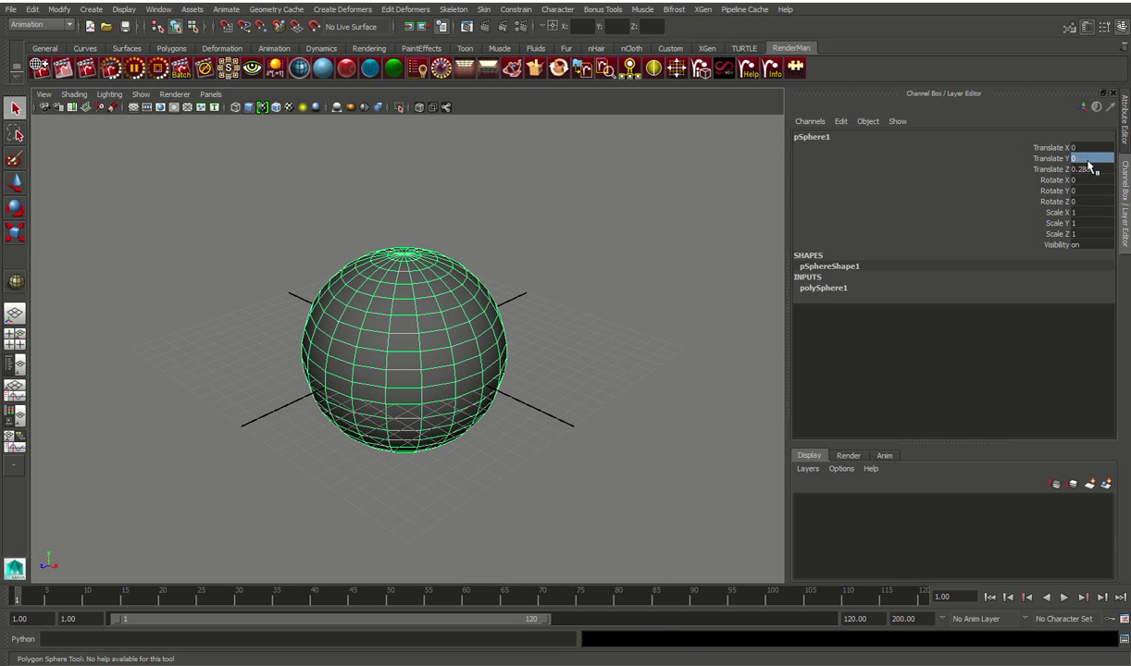
left_click(1081, 169)
type("0")
key("Return")
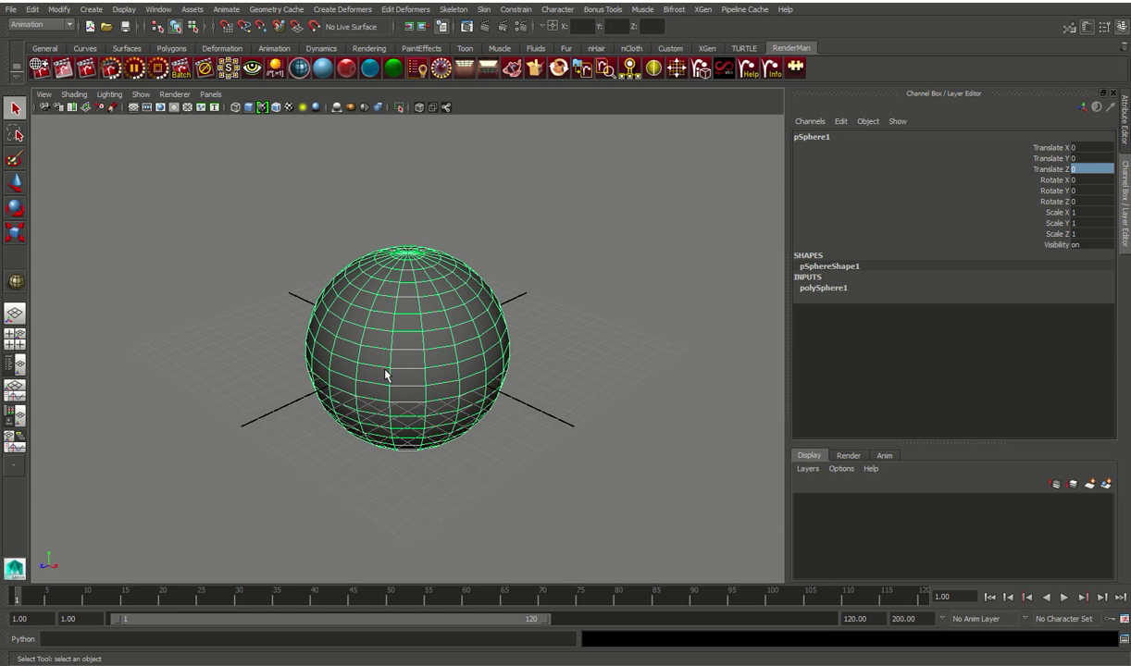
key("ctrl+d")
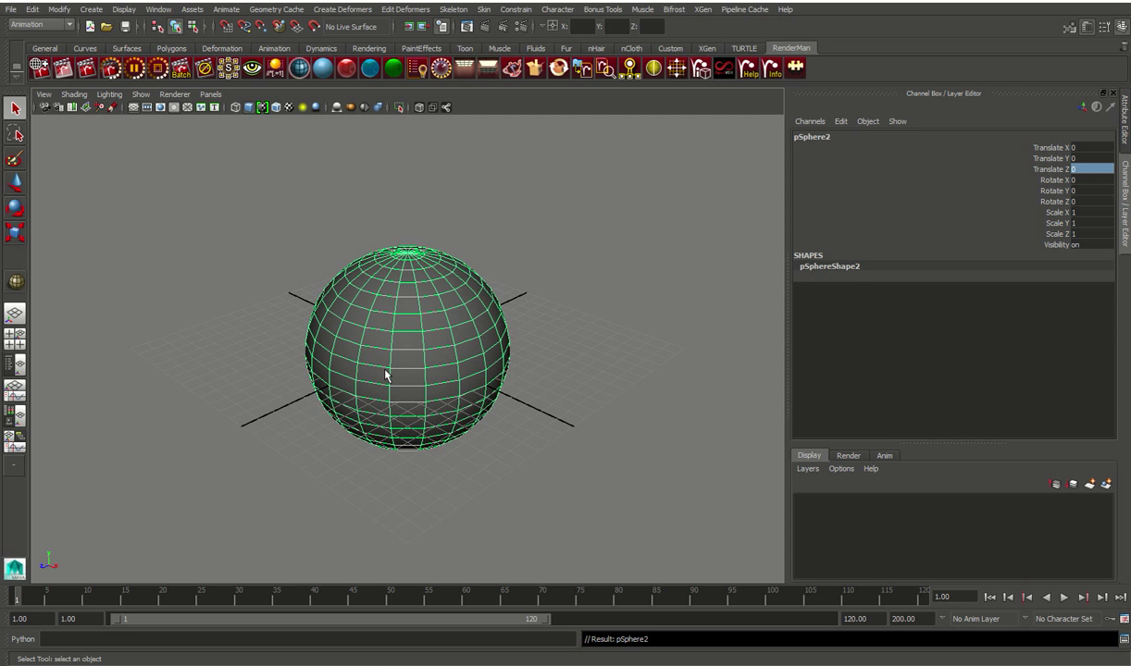
- Move pSphere2 along X to 15.317 and switch it to Face component mode
left_click(15, 182)
left_click_drag(421, 355, 606, 434)
scroll(651, 457, "down", 3)
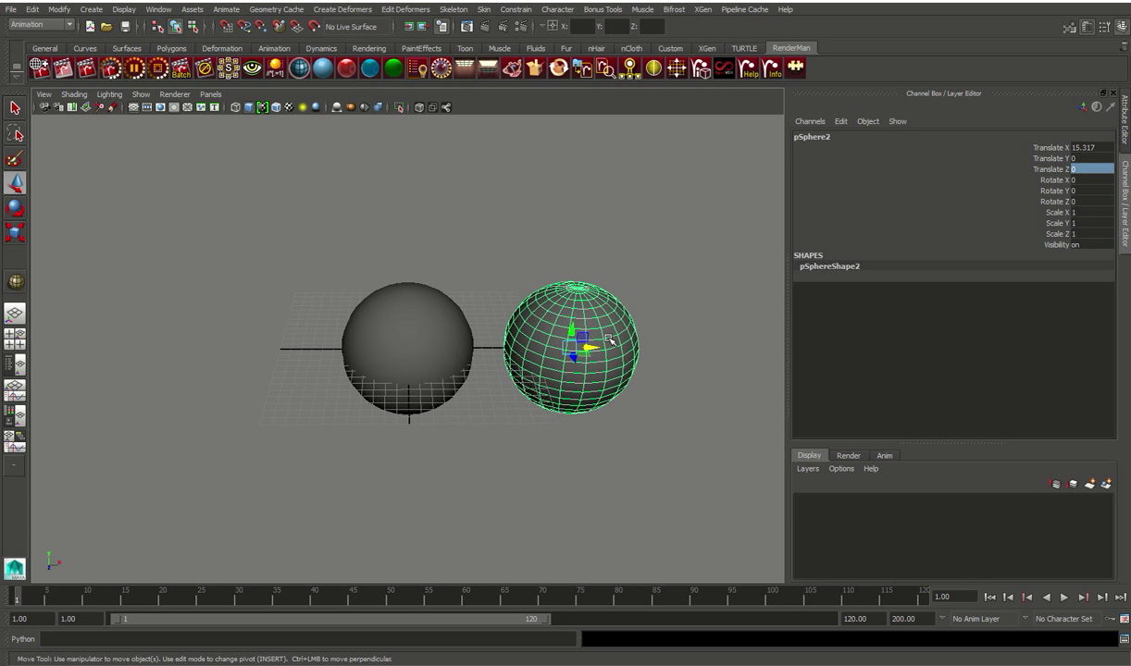
scroll(593, 335, "up", 2)
scroll(593, 335, "up", 3)
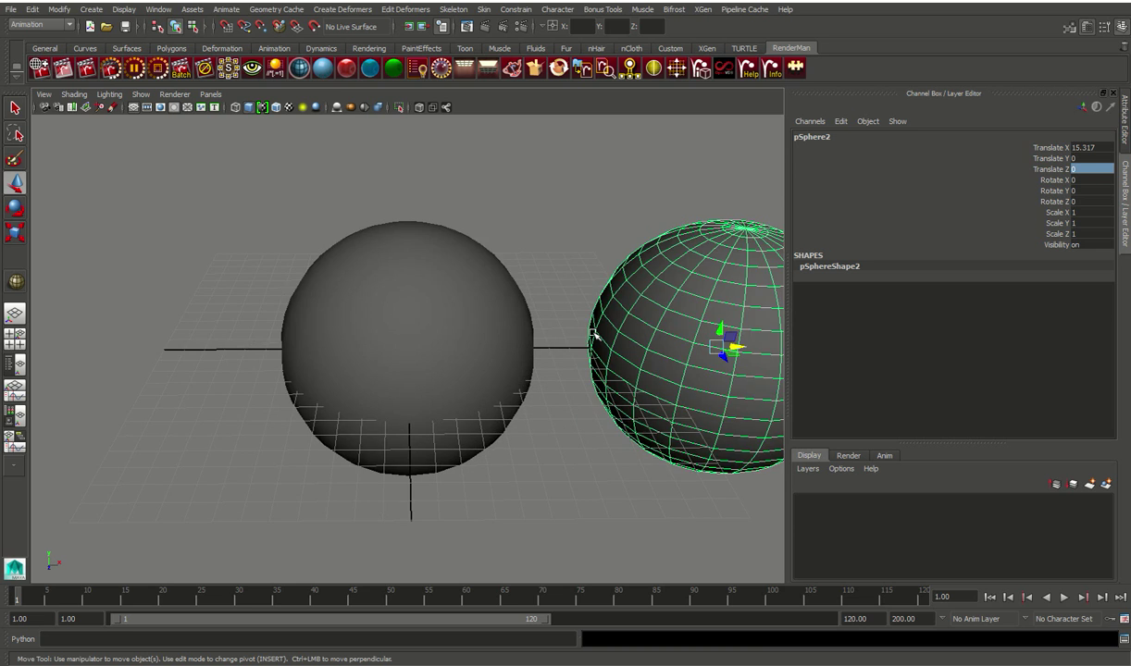
scroll(596, 330, "down", 1)
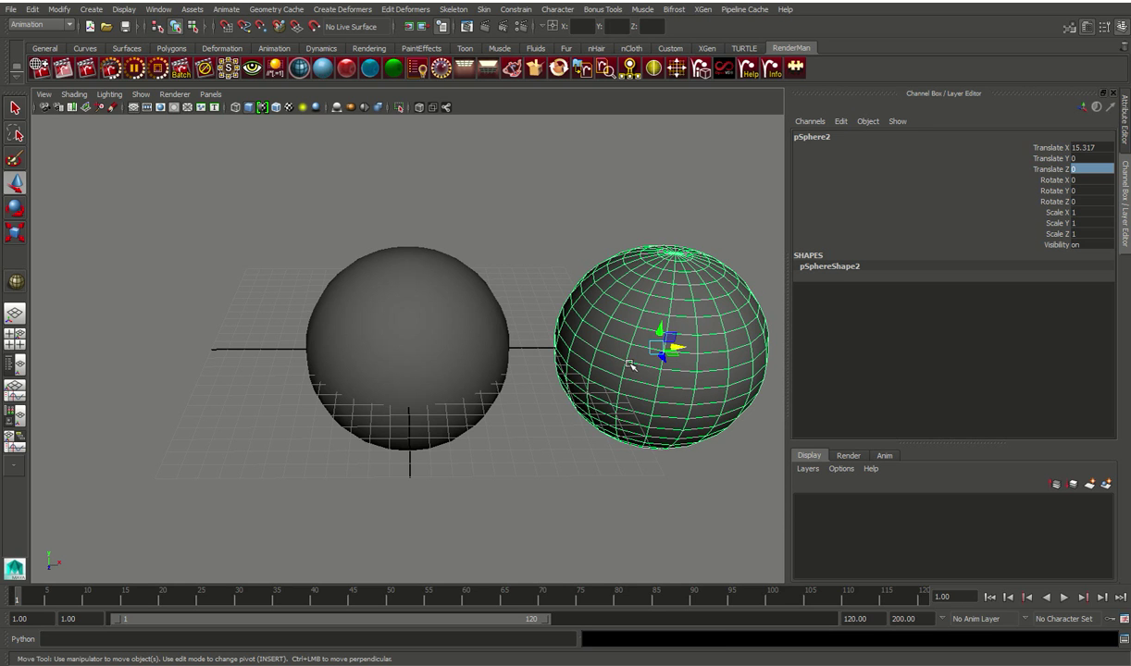
right_click_drag(598, 327, 598, 361)
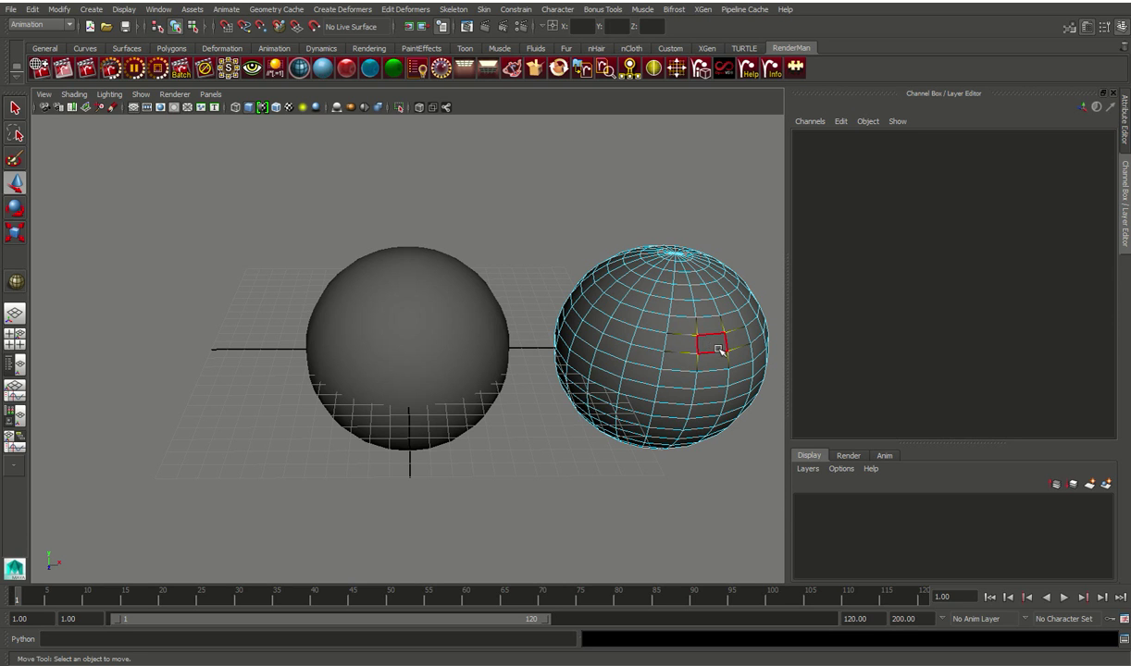
- Select two upper faces and a lower band of faces on pSphere2
left_click(15, 108)
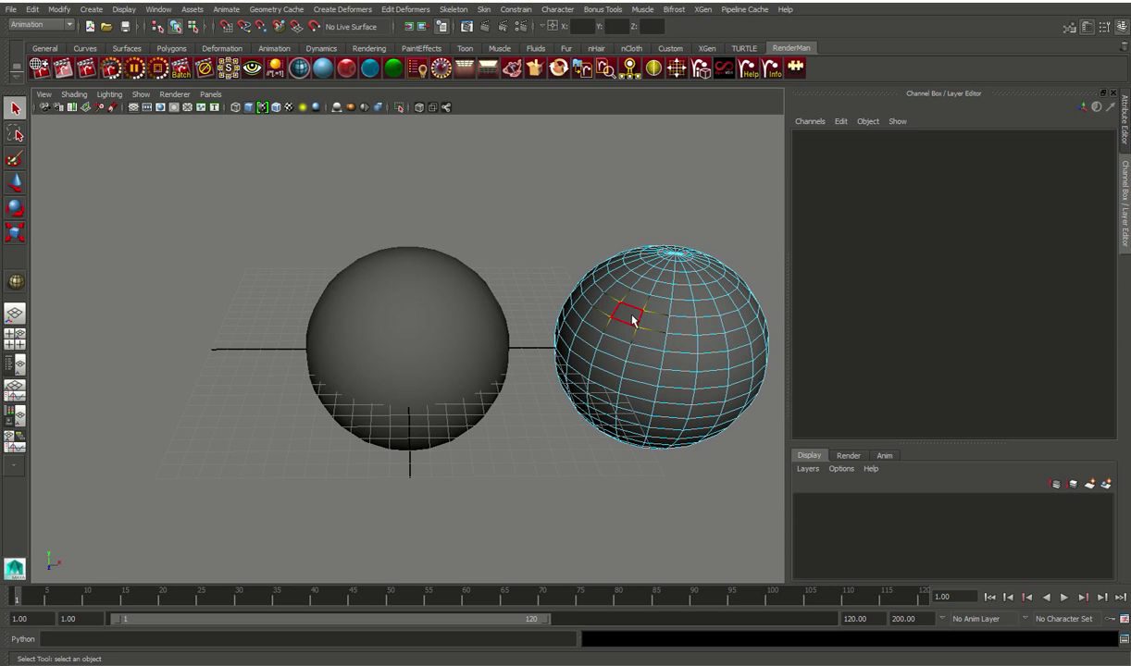
left_click(733, 344)
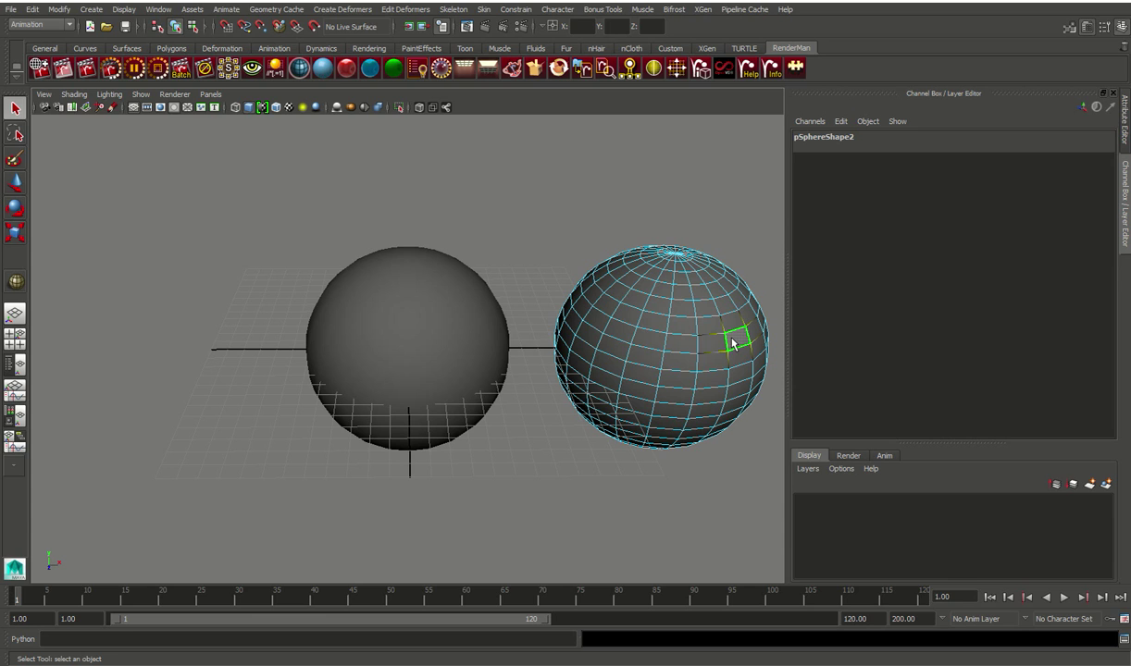
left_click(649, 345, "shift")
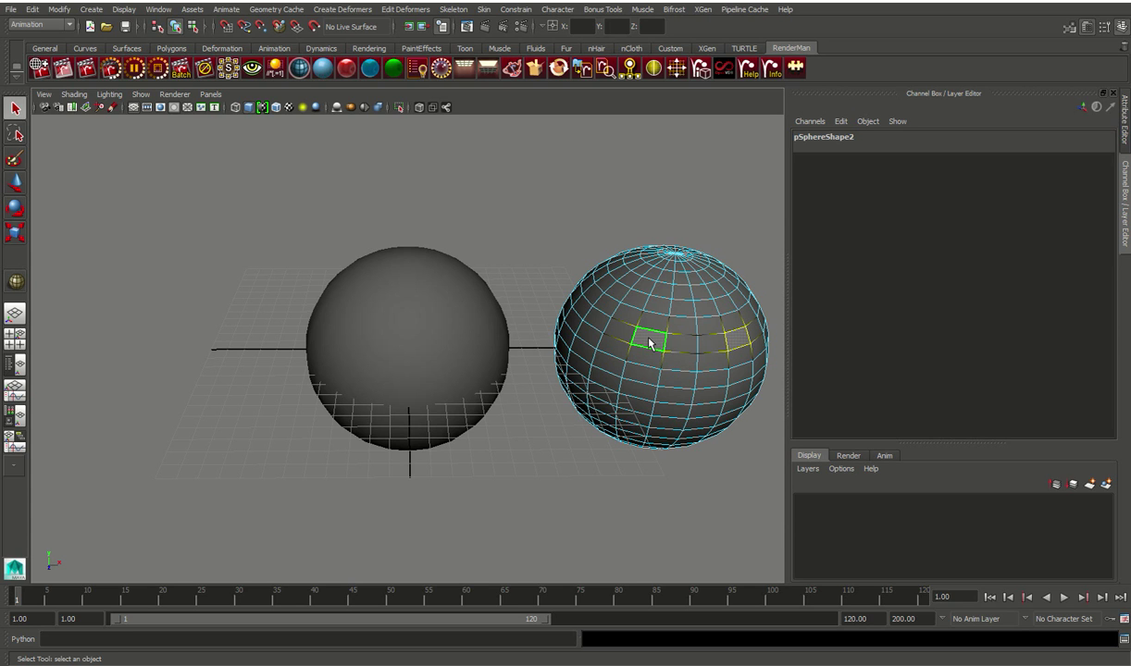
left_click(726, 420, "shift")
left_click(694, 421, "shift")
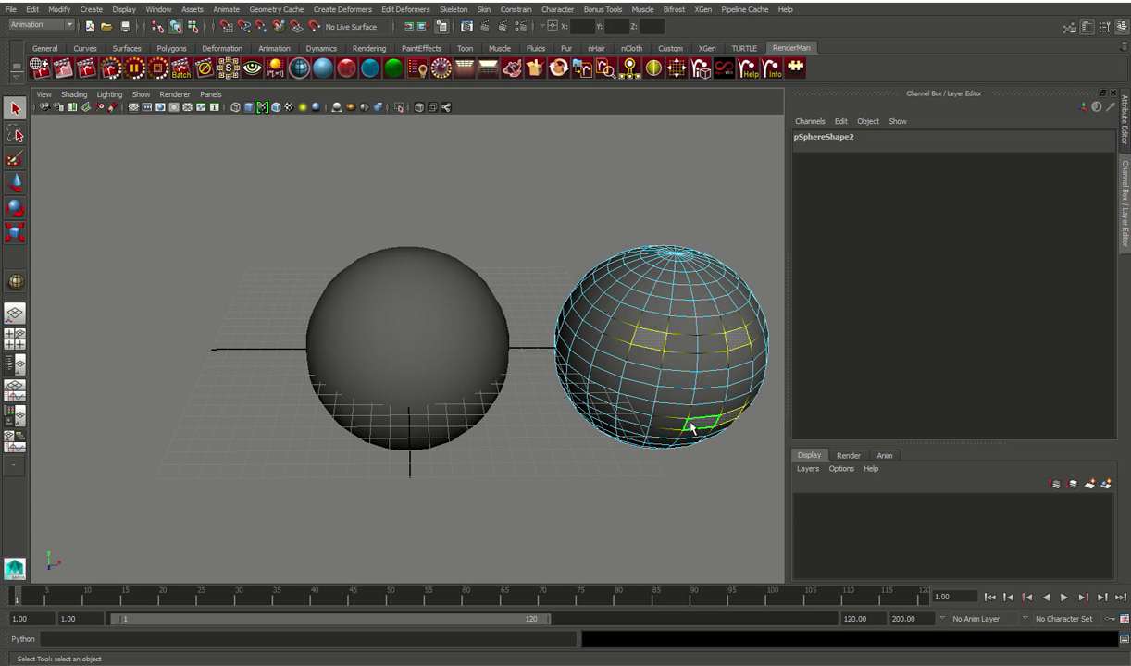
left_click(666, 423, "shift")
left_click(636, 423, "shift")
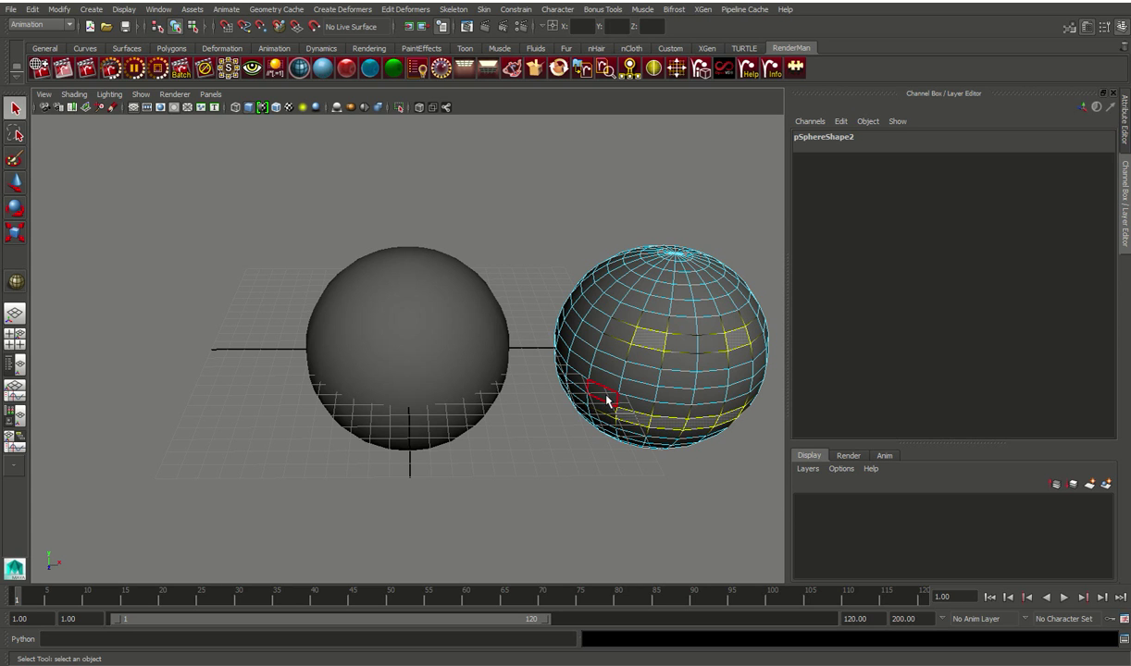
left_click(598, 393, "shift")
left_click_drag(709, 449, 663, 412, "alt")
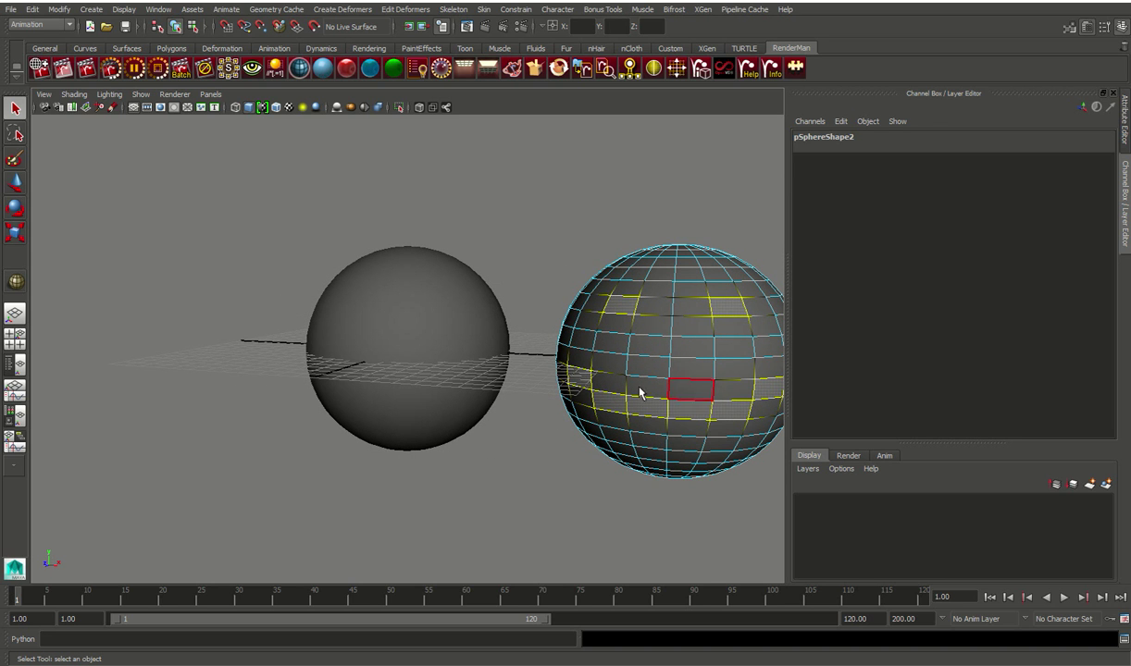
- Offset the selected faces with the Move tool to carve a mouth-like notch
left_click(16, 181)
left_click_drag(485, 294, 454, 308, "alt")
left_click_drag(472, 372, 504, 368)
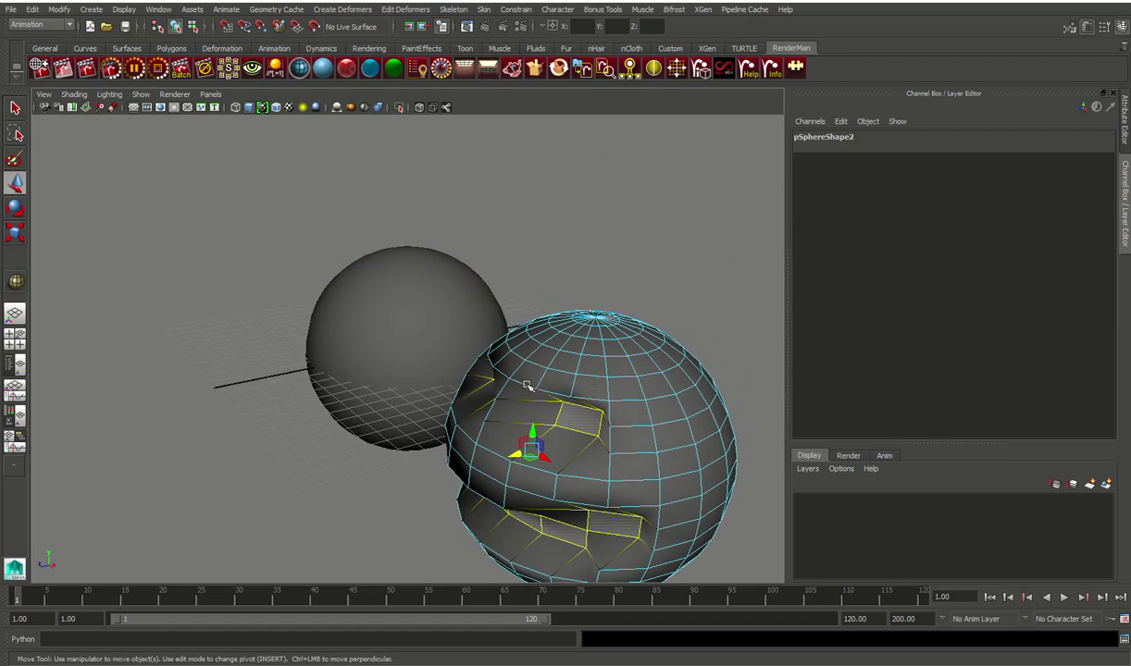
- Select two top faces of pSphere2, pull them up into pointed ears, and return to Object Mode
left_click(678, 384)
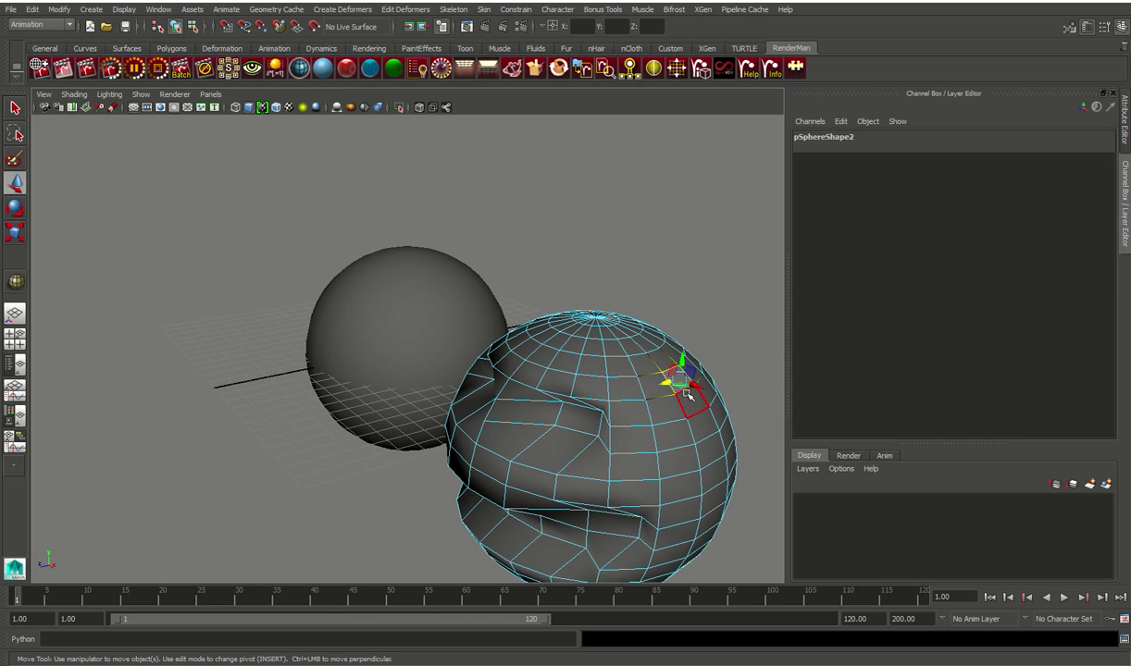
left_click_drag(629, 421, 676, 434, "alt")
middle_click_drag(677, 434, 462, 329, "alt")
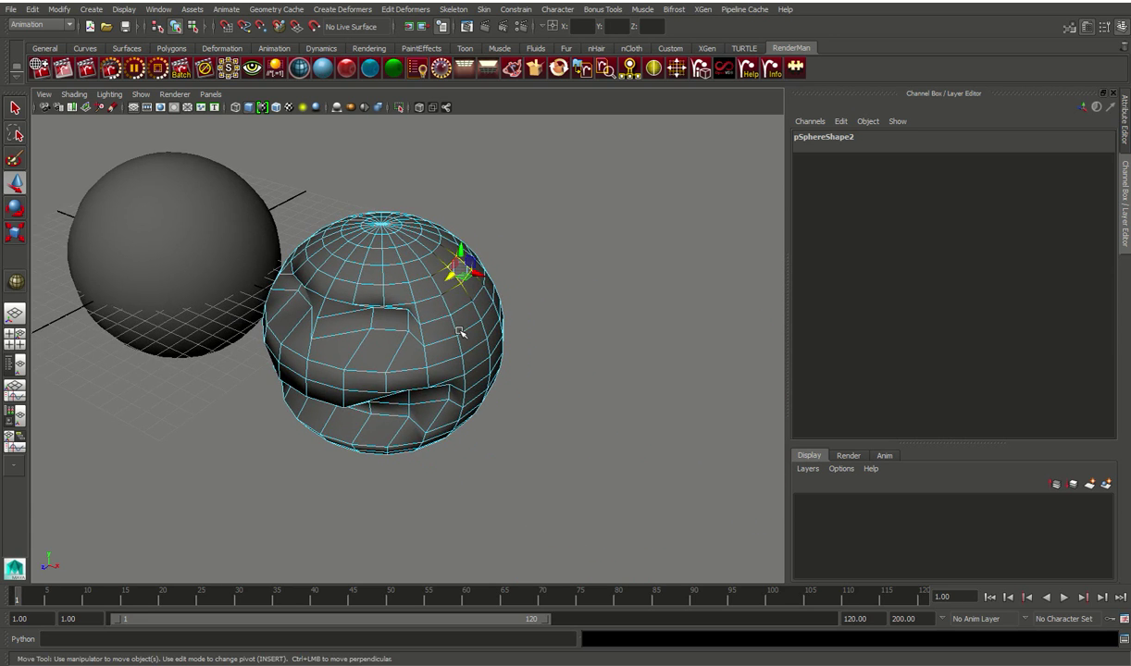
right_click_drag(462, 329, 519, 335, "alt")
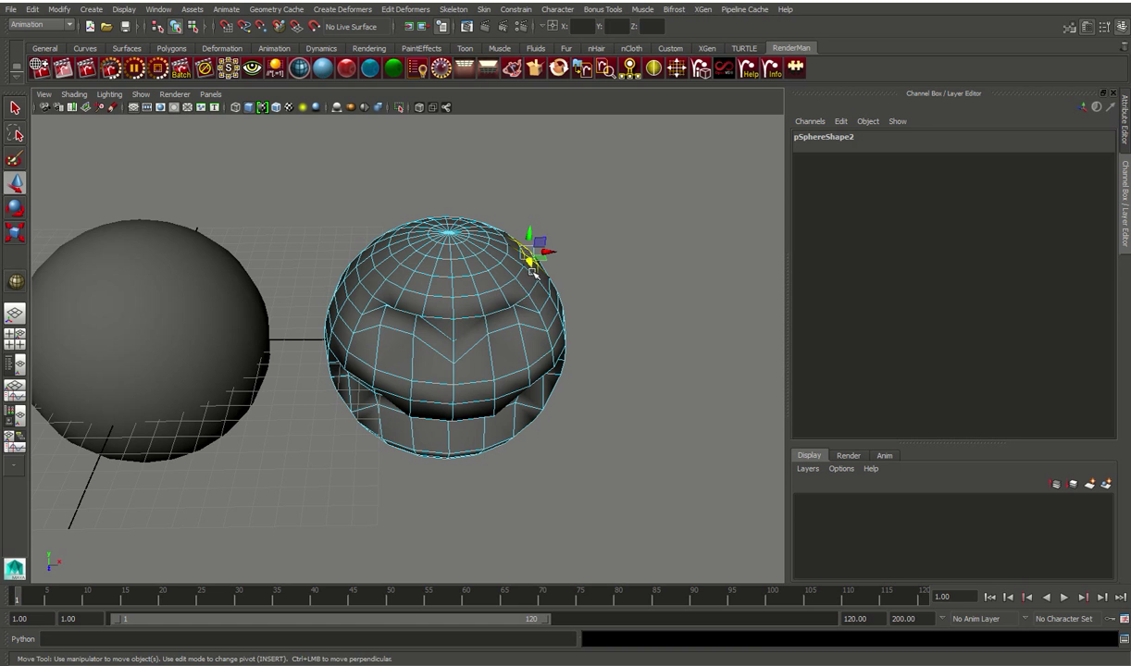
left_click_drag(513, 285, 518, 319, "alt")
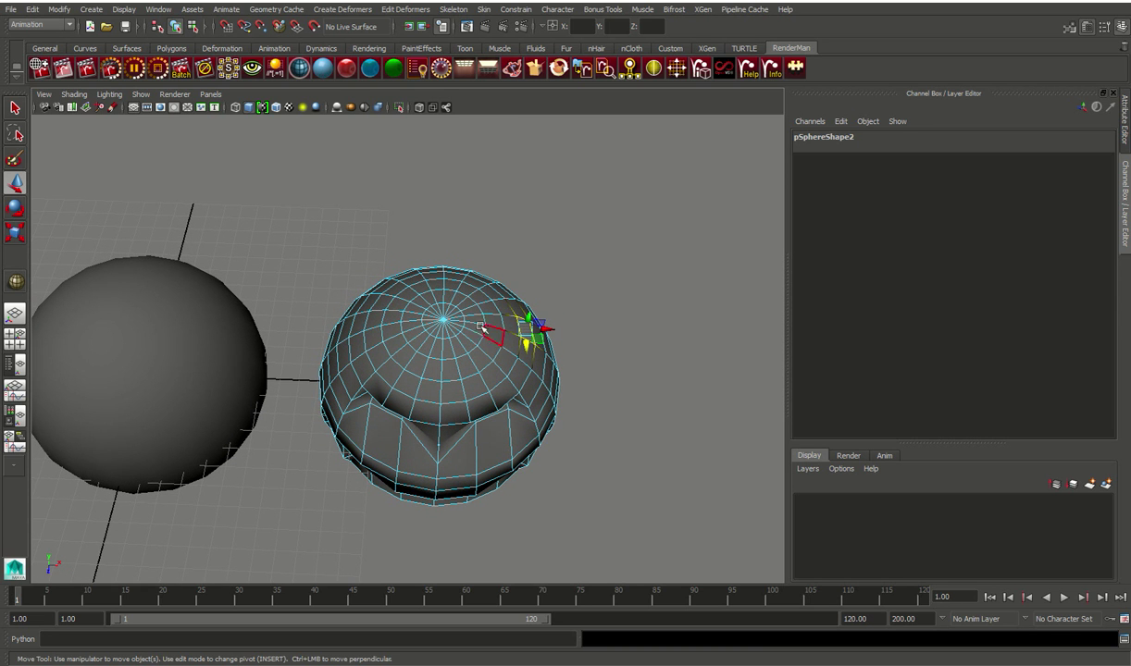
left_click(362, 319, "shift")
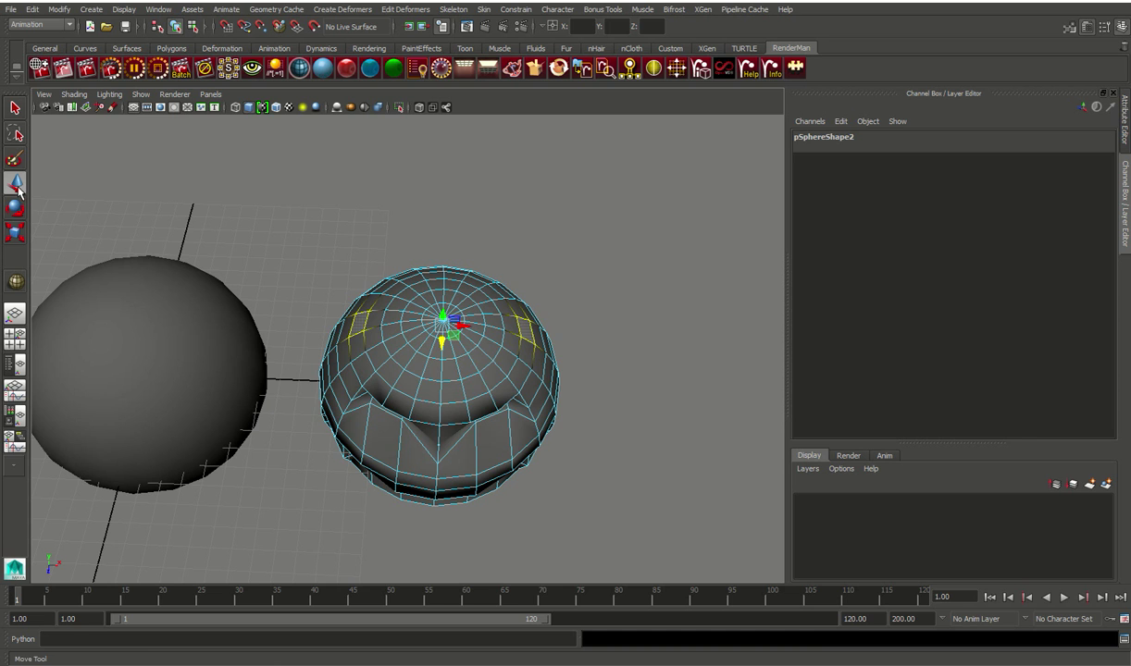
left_click_drag(443, 319, 498, 260)
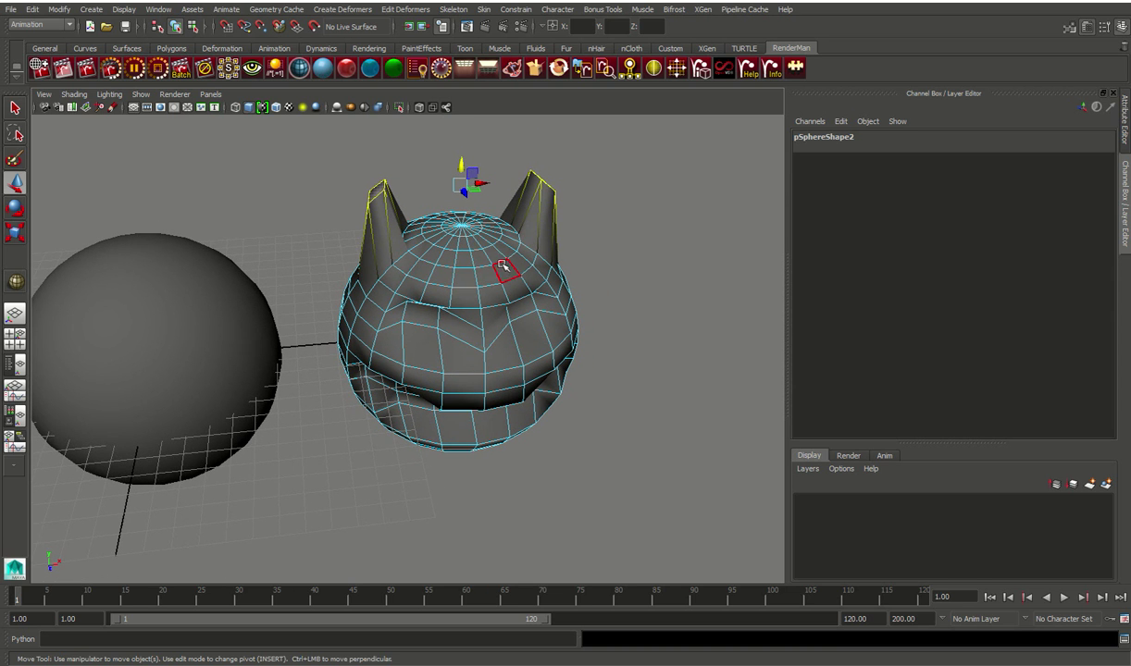
right_click_drag(557, 340, 609, 320)
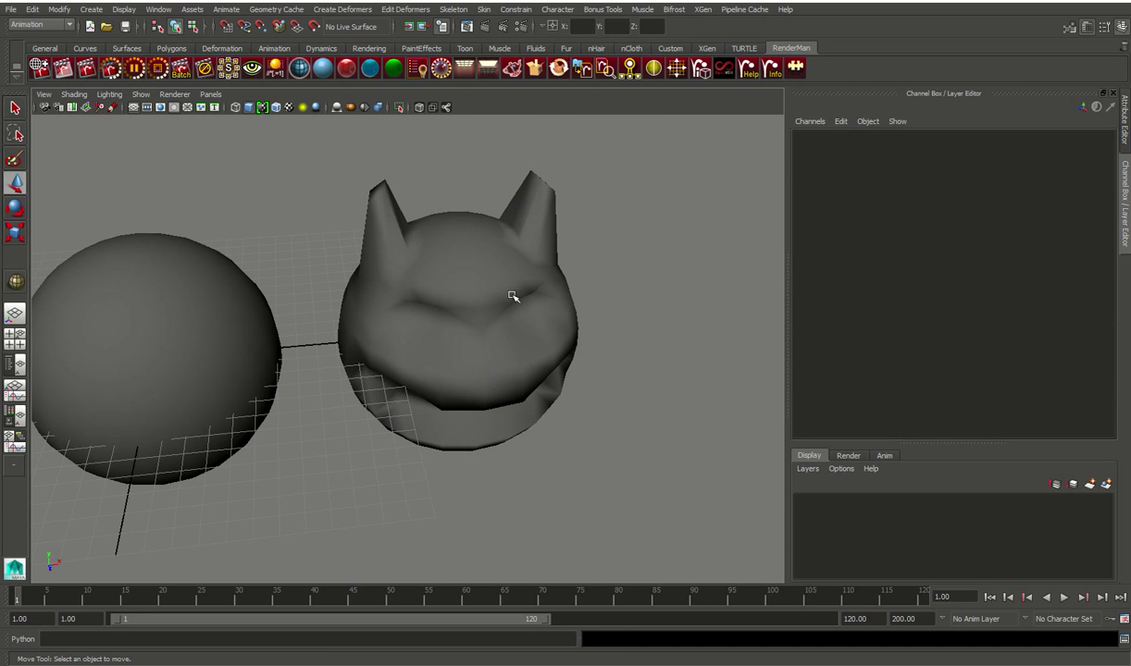
- Select the cat-eared sphere, then the plain sphere, and open the Deformers menu
left_click(468, 264)
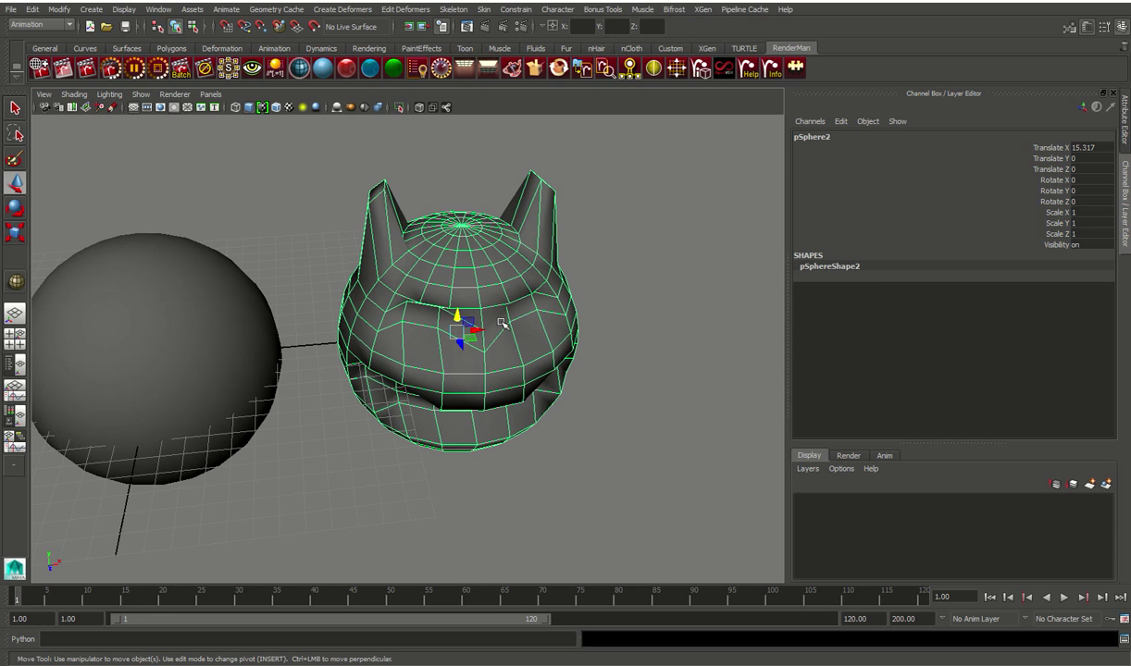
left_click(212, 330)
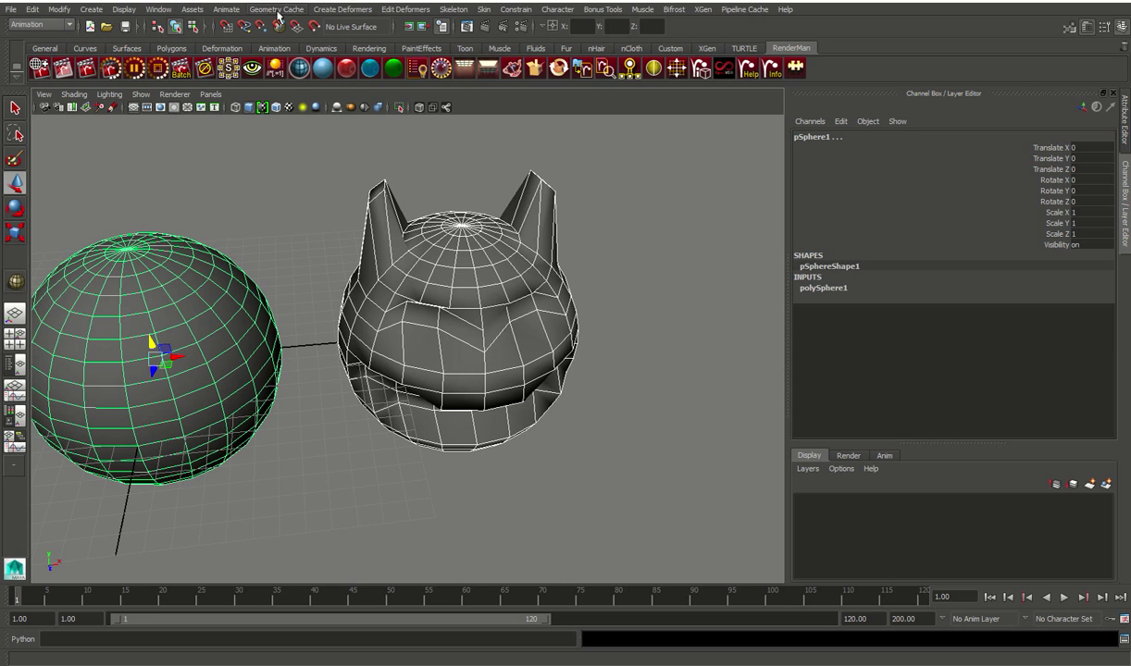
left_click(344, 12)
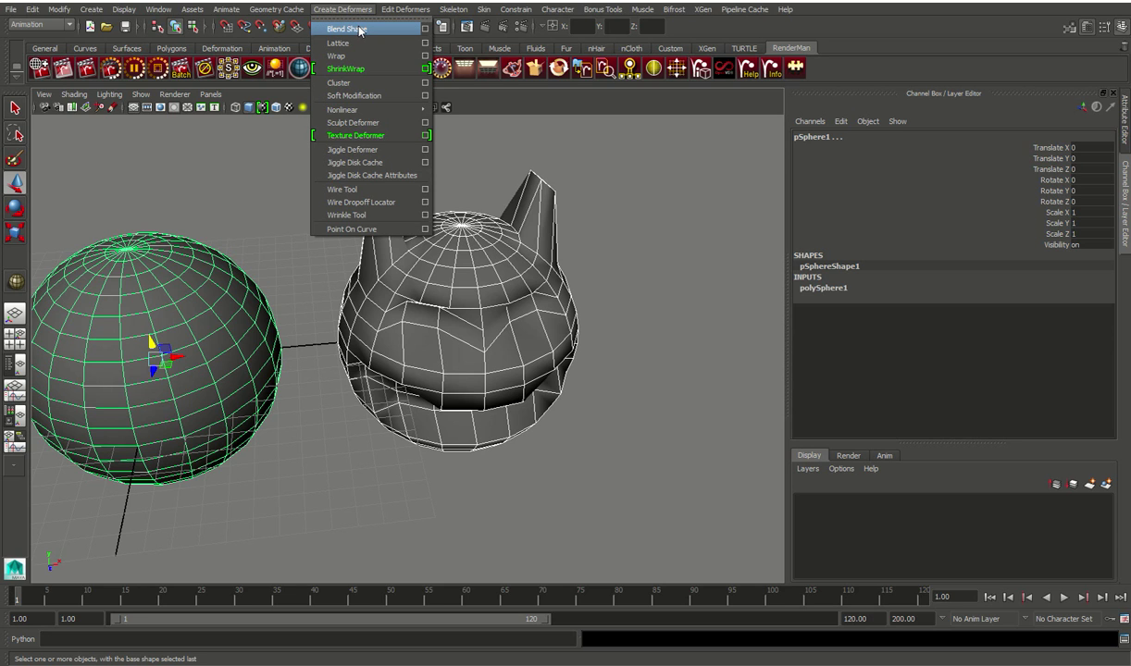
- Create a Blend Shape node named 'CrazyBall', then reselect the plain sphere
left_click(426, 30)
left_click(534, 276)
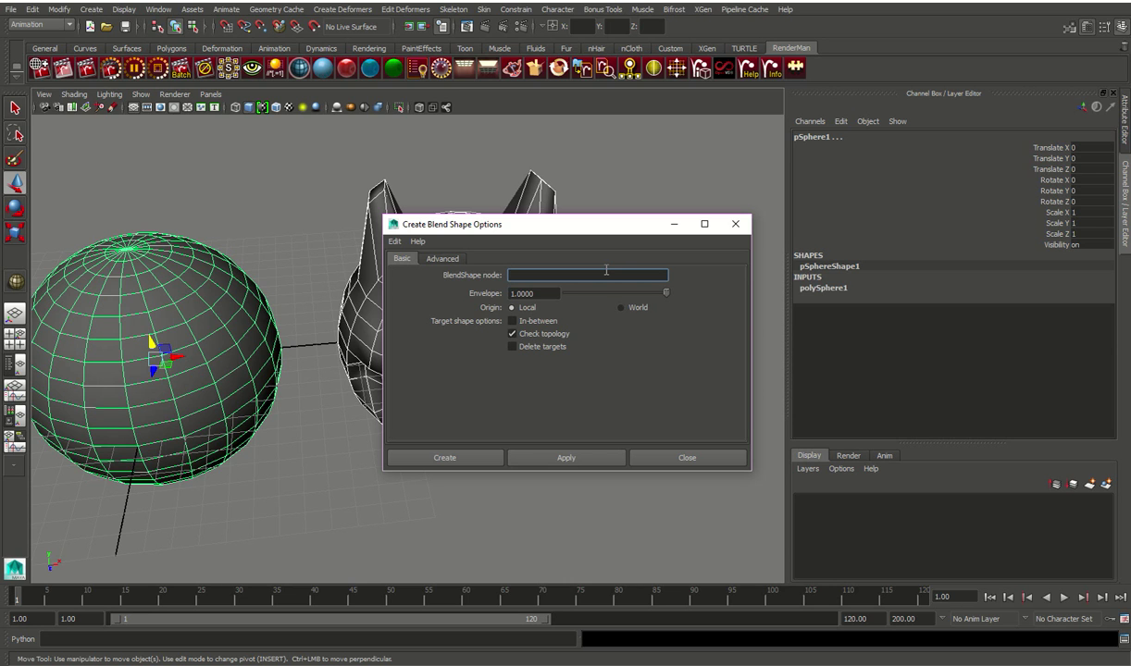
type("CrazyBall")
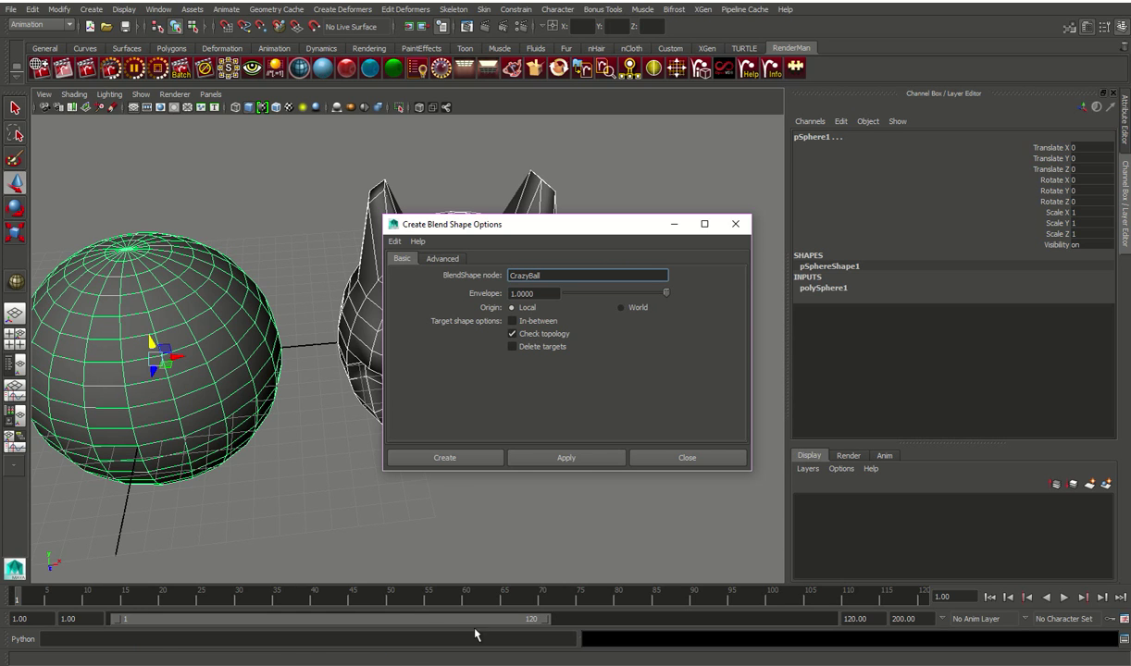
left_click(468, 458)
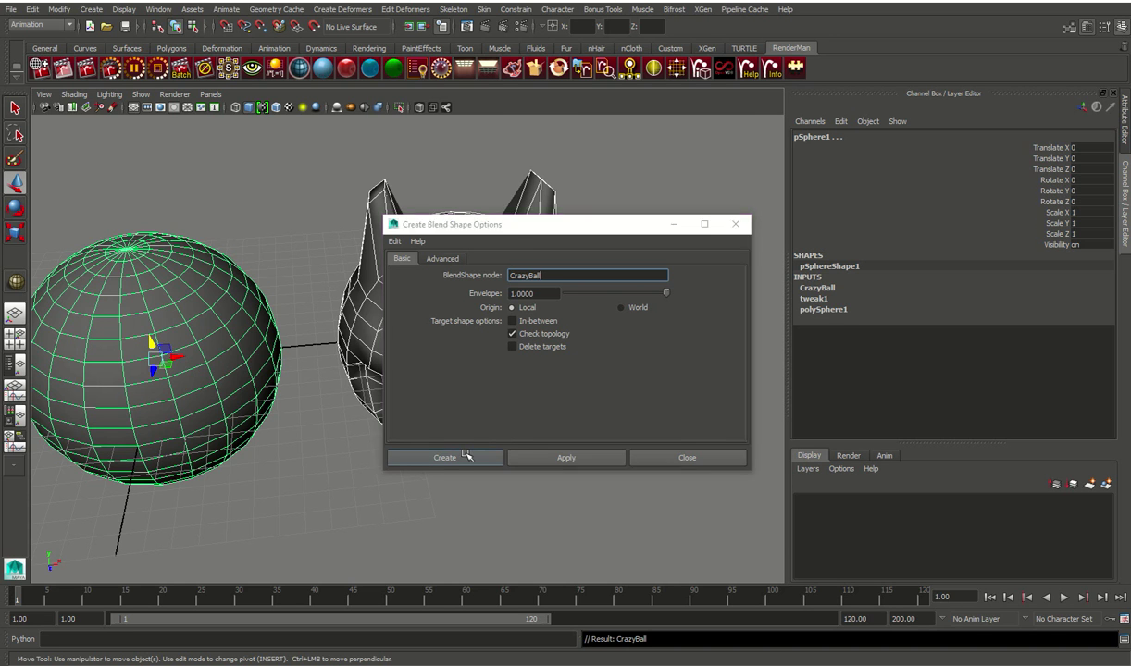
left_click(425, 526)
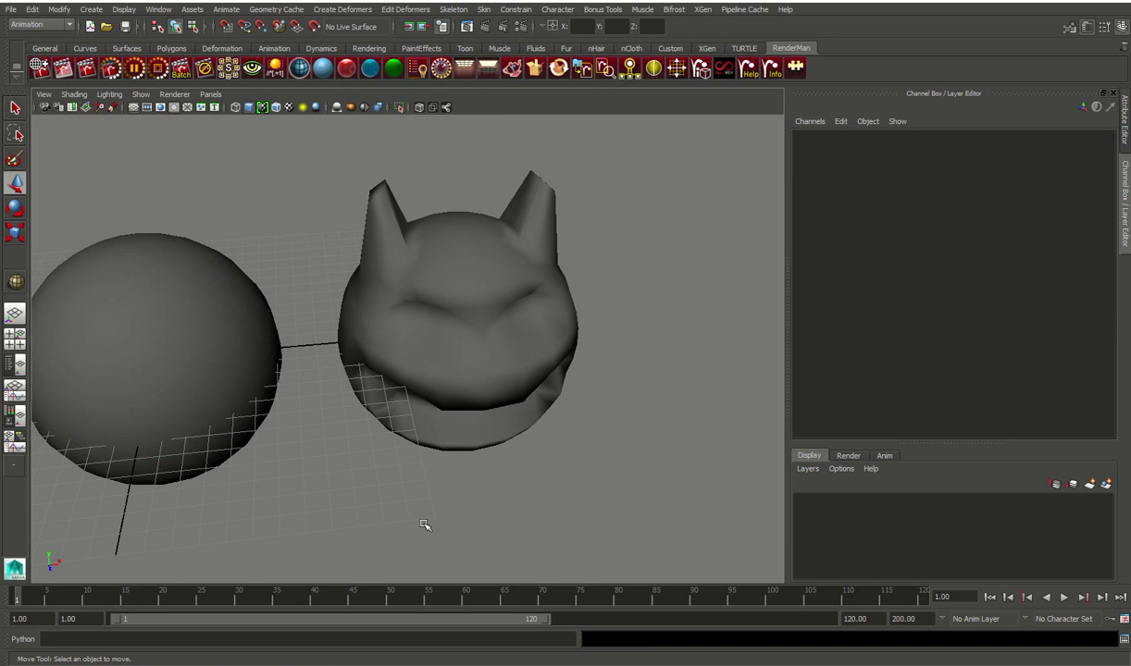
left_click(190, 303)
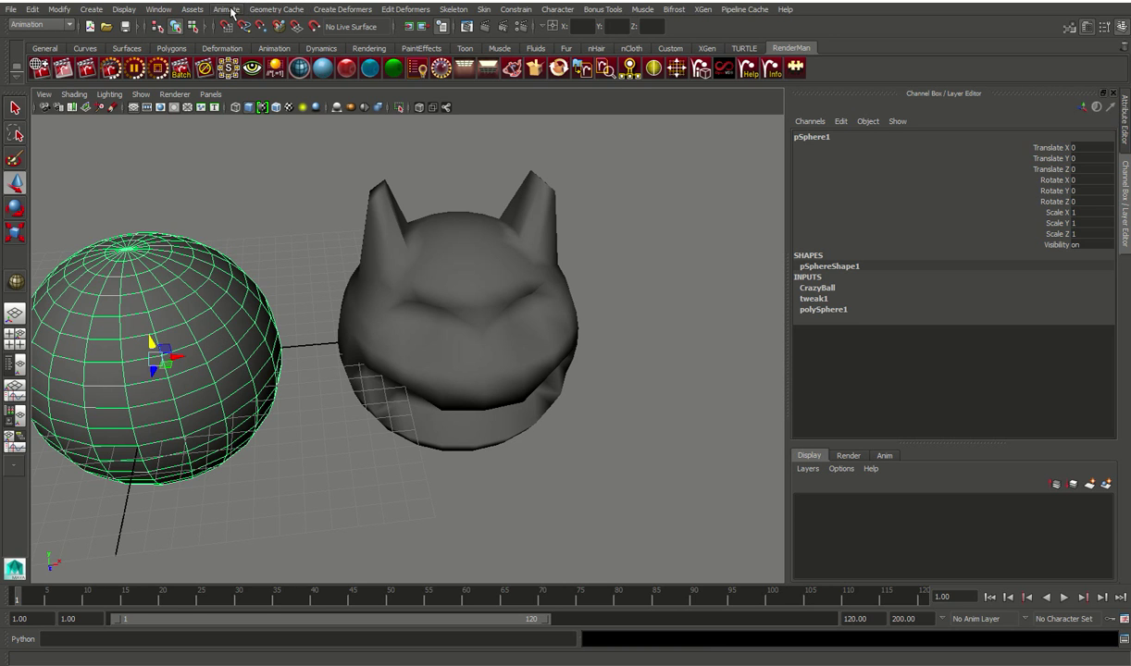
- Open the Blend Shape editor from Window > Animation Editors
left_click(150, 9)
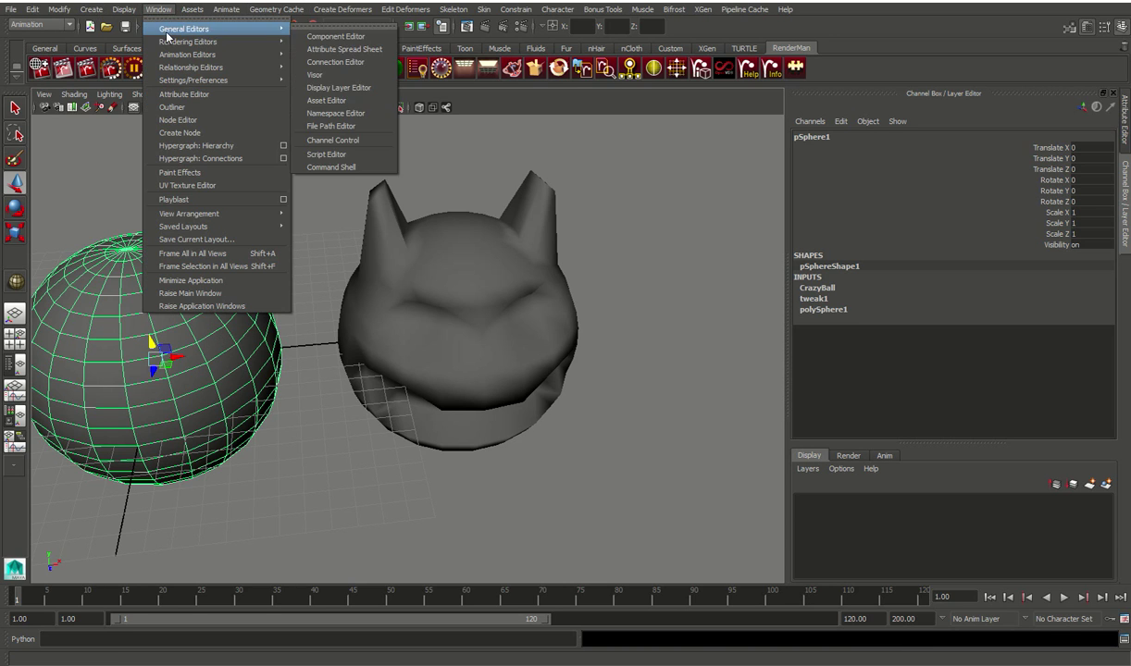
mouse_move(175, 43)
mouse_move(202, 56)
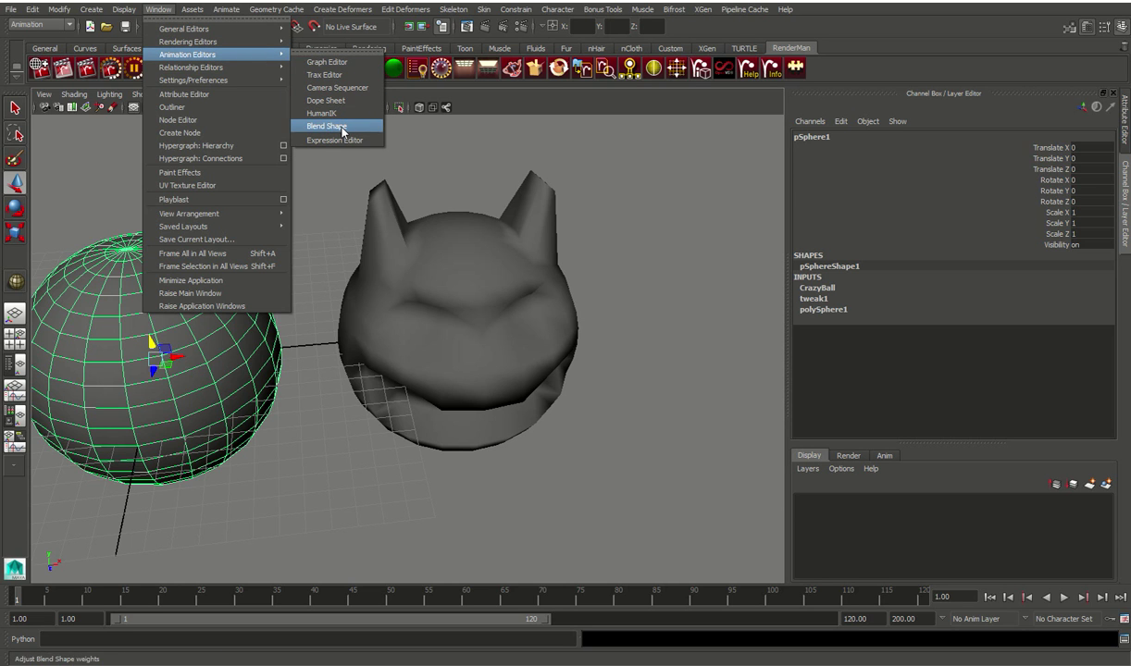
left_click(337, 126)
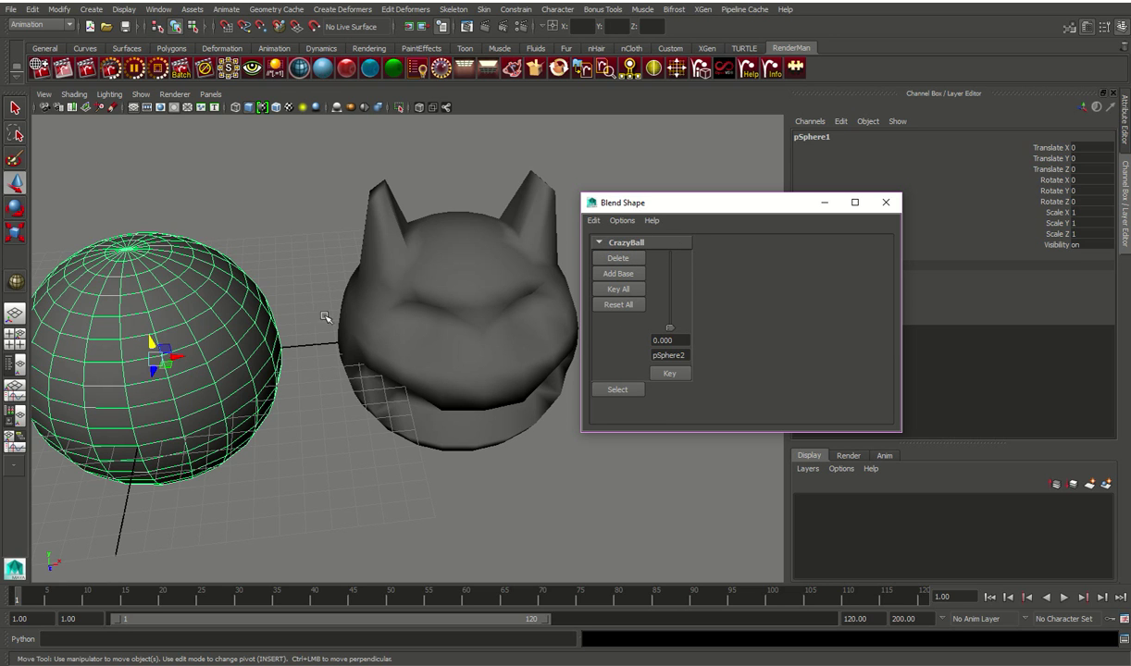
- Slide the CrazyBall weight up to 1.000 to morph into the cat head, then back to 0.000
middle_click_drag(286, 301, 379, 282, "alt")
left_click_drag(379, 282, 372, 265, "alt")
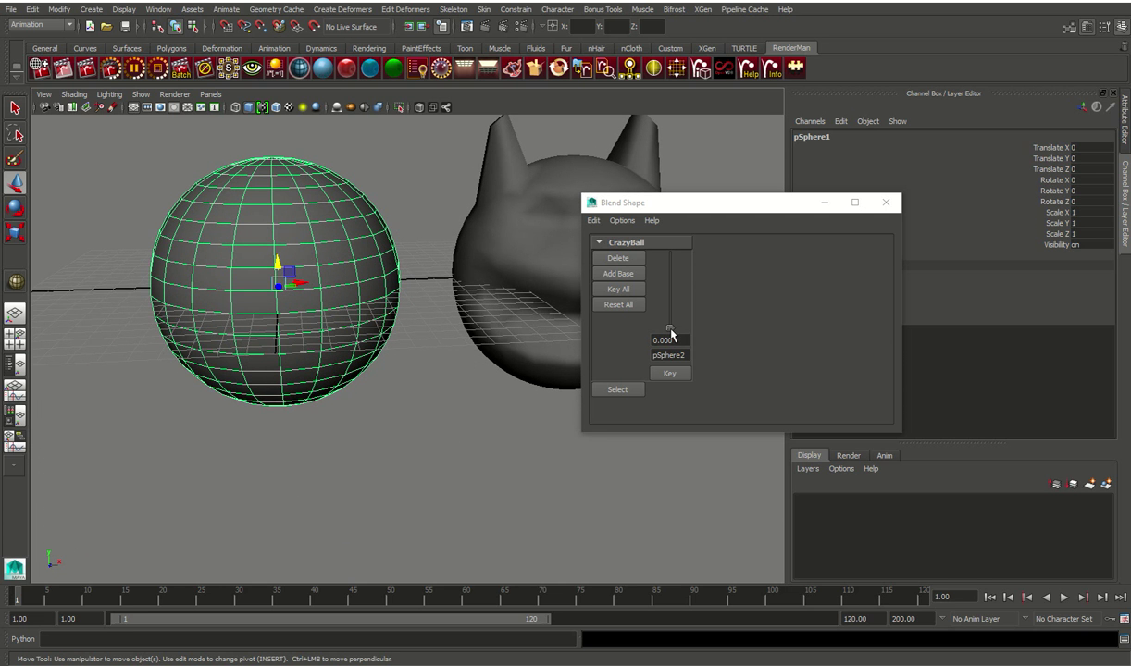
left_click_drag(671, 335, 658, 368)
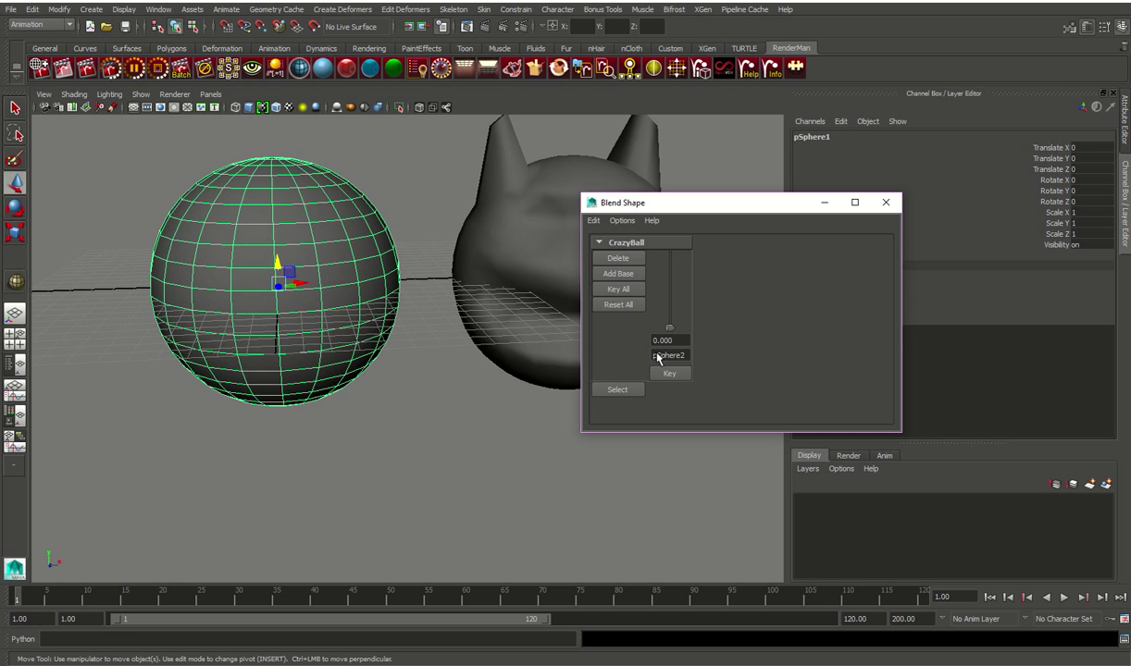
left_click_drag(668, 328, 647, 215)
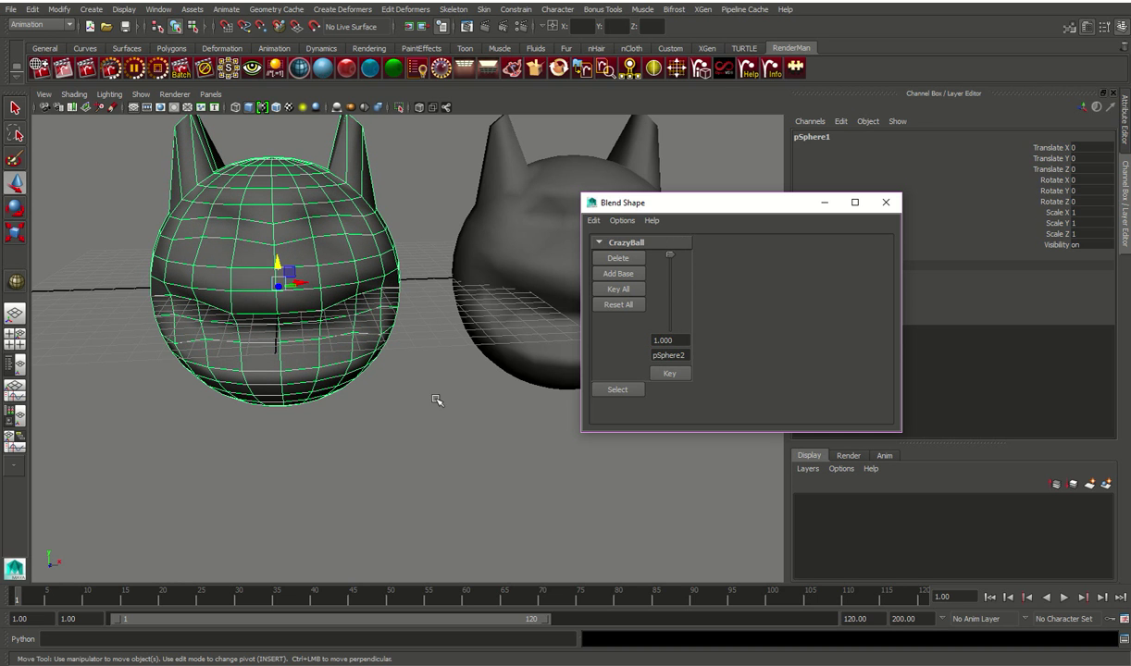
left_click_drag(412, 417, 398, 446, "alt")
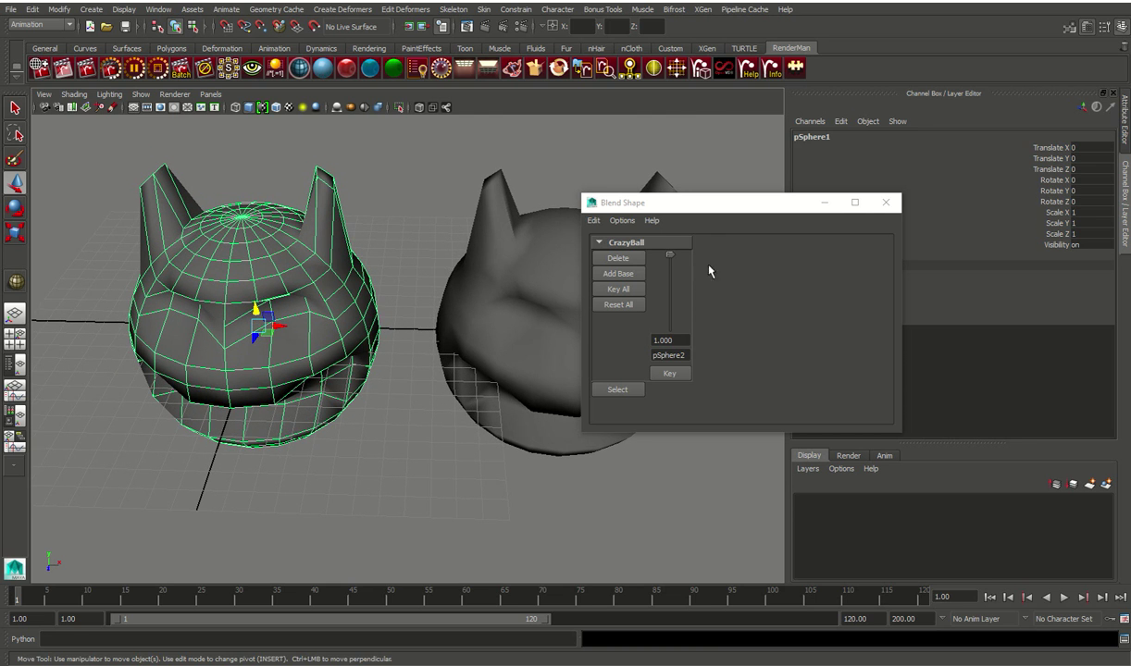
left_click_drag(668, 255, 666, 344)
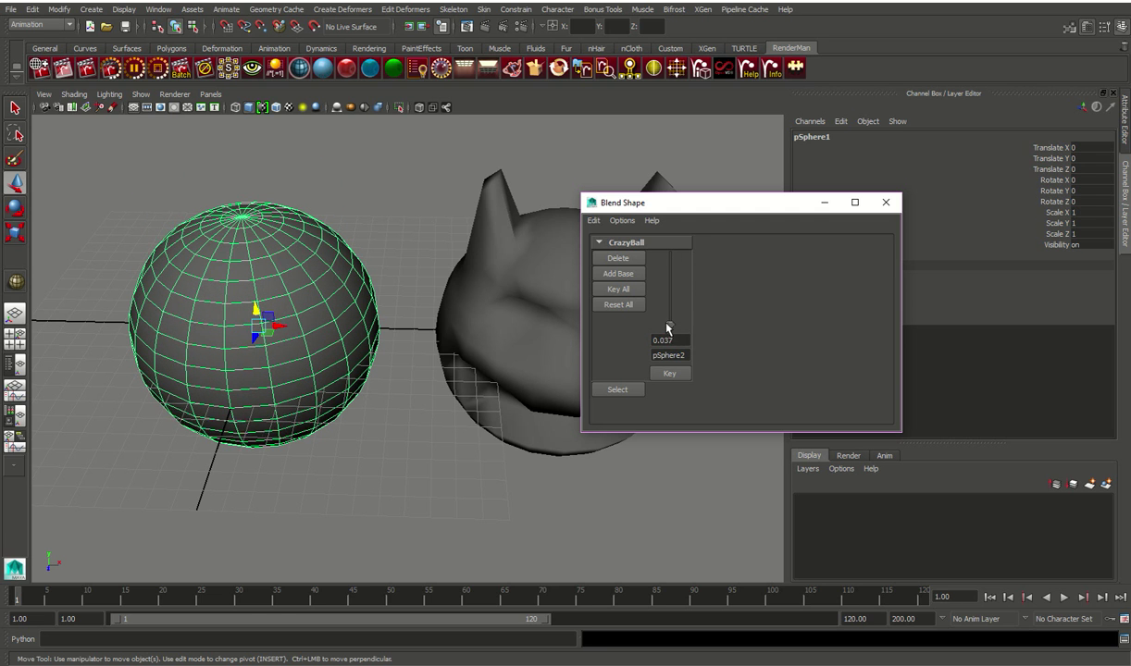
left_click_drag(669, 329, 668, 282)
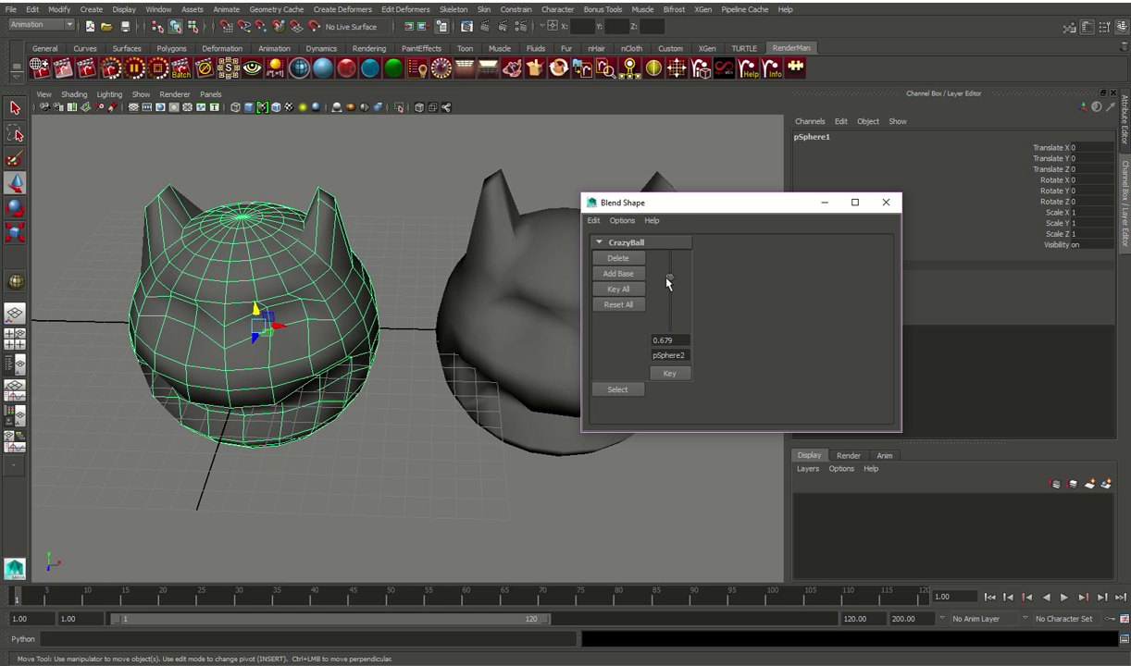
left_click_drag(669, 282, 638, 359)
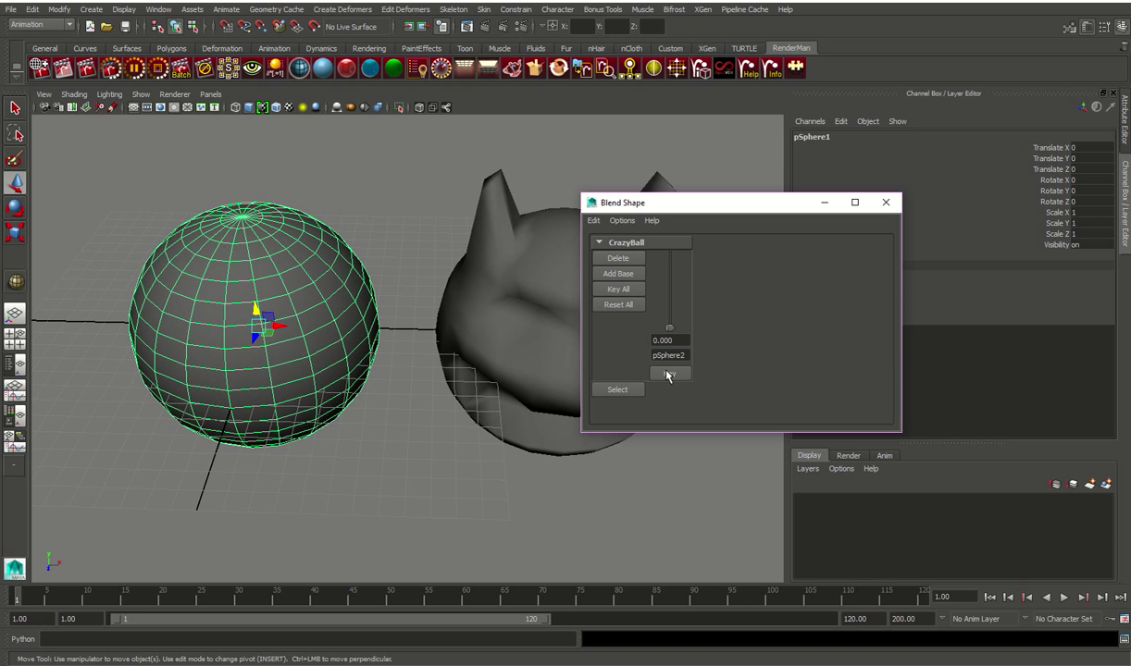
left_click(223, 303)
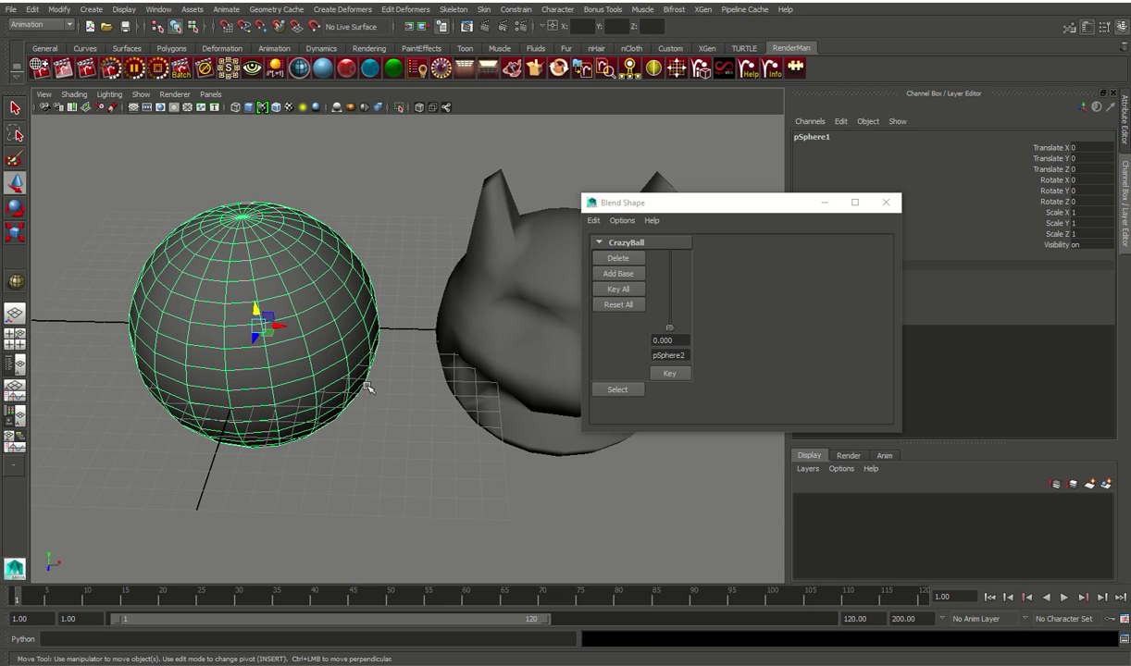
- Duplicate the plain sphere as pSphere3 and move it left to Translate X -14.58
key("ctrl+d")
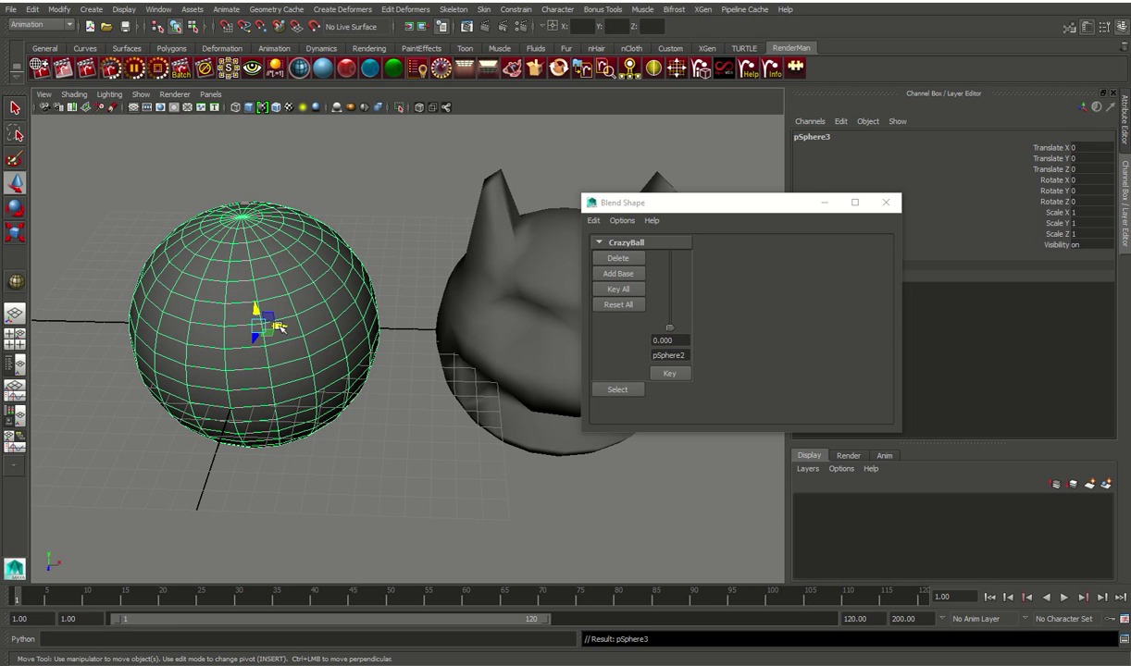
left_click_drag(278, 325, 3, 313)
scroll(101, 324, "down", 4)
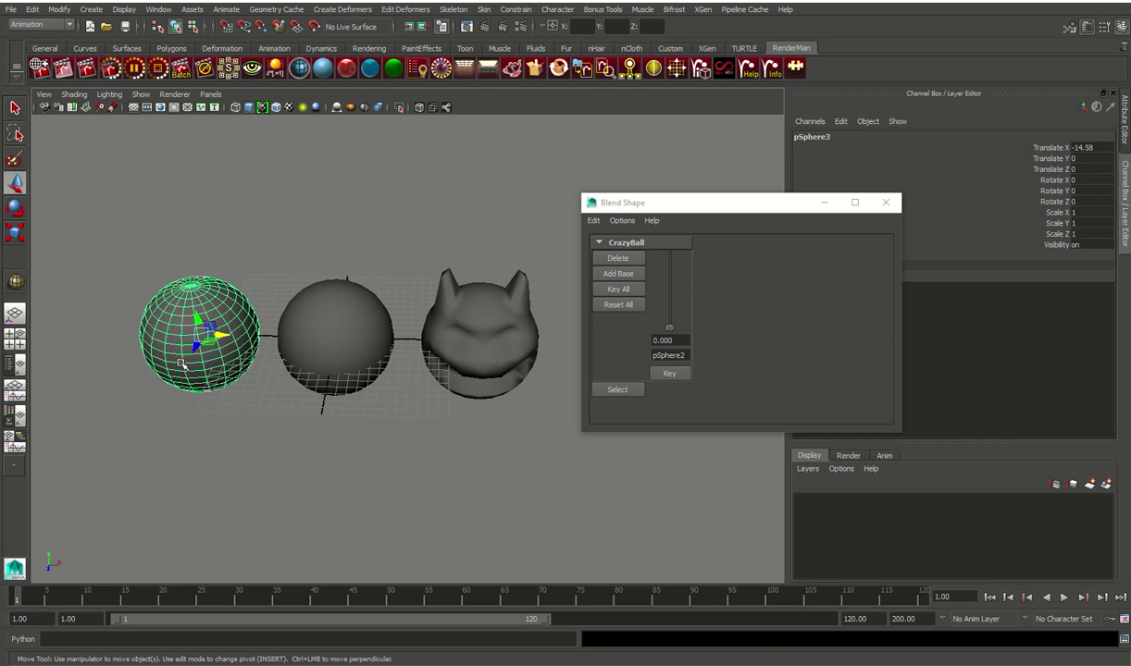
left_click_drag(212, 398, 214, 325, "alt")
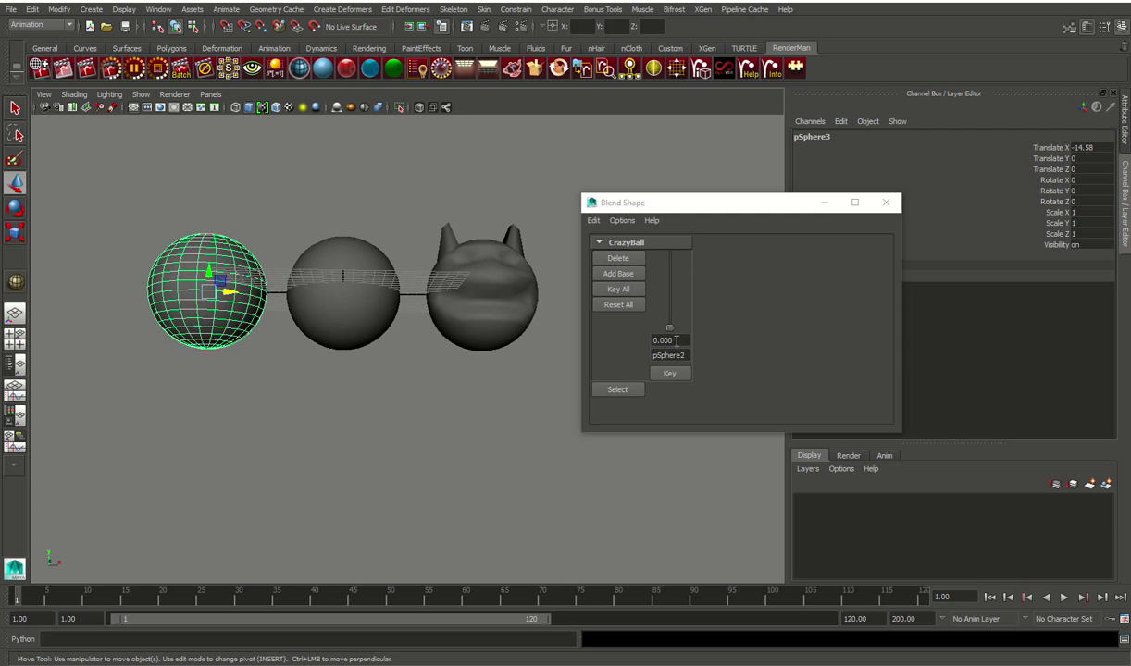
- Drag the CrazyBall weight slider to 0.642
left_click_drag(670, 331, 684, 288)
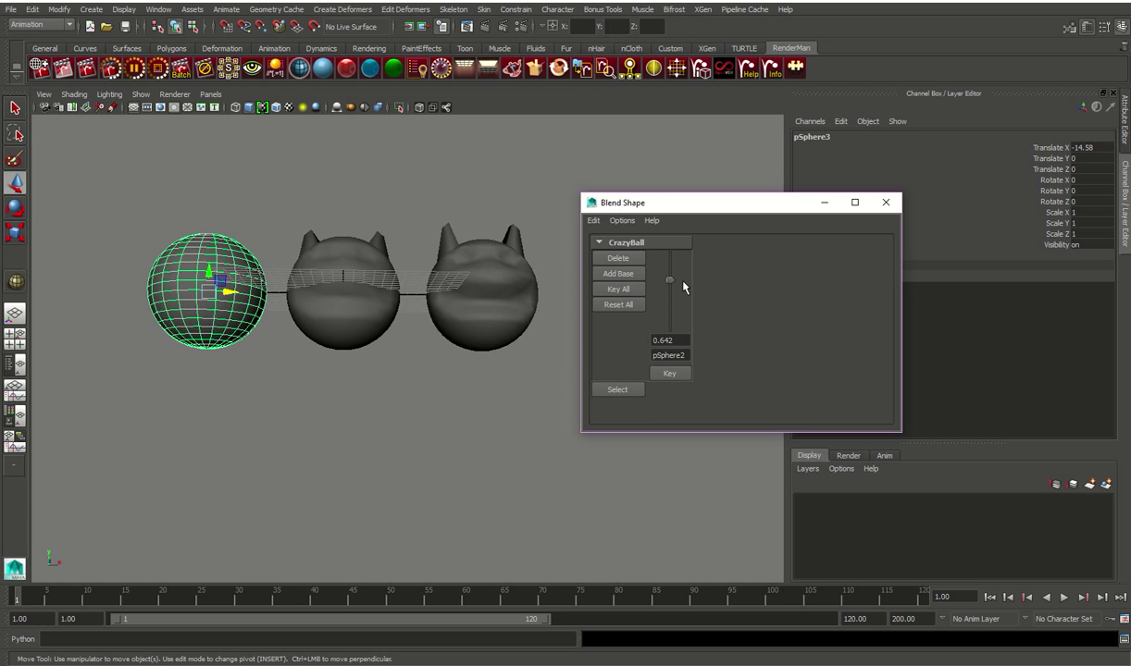